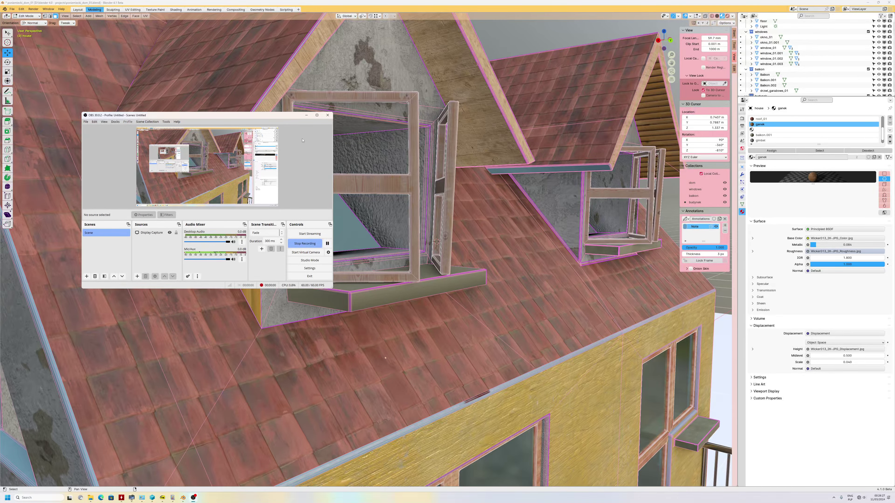
Zoom in on the dormer and place the 3D cursor at its window corner.
{"action": "left_click", "coordinate": [306, 115]}
{"action": "scroll", "coordinate": [287, 244], "scroll_direction": "down", "scroll_amount": 3}
{"action": "scroll", "coordinate": [287, 244], "scroll_direction": "down", "scroll_amount": 2}
{"action": "mouse_move", "coordinate": [377, 288]}
{"action": "middle_mouse_down"}
{"action": "mouse_move", "coordinate": [365, 308]}
{"action": "mouse_move", "coordinate": [406, 312]}
{"action": "middle_mouse_up"}
{"action": "scroll", "coordinate": [365, 308], "scroll_direction": "up", "scroll_amount": 3}
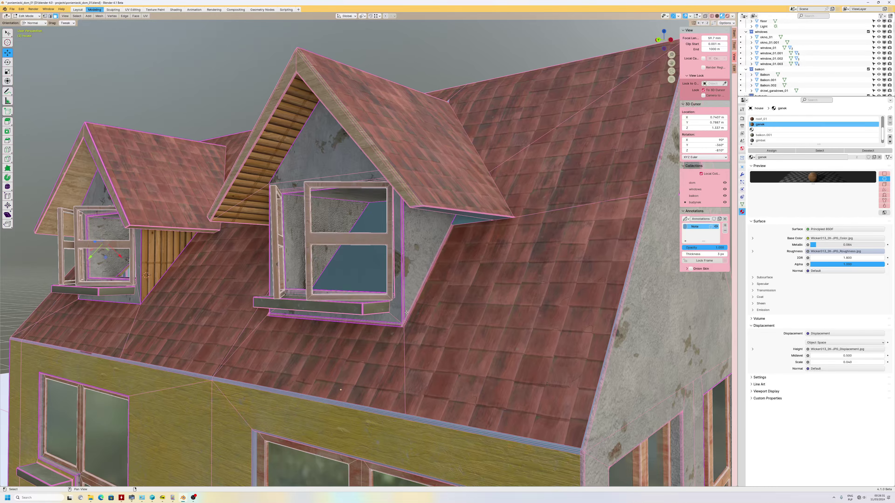
{"action": "right_click", "coordinate": [407, 310], "text": "shift"}
Orbit and zoom around the dormer window to see it from the side and head-on.
{"action": "scroll", "coordinate": [408, 310], "scroll_direction": "down", "scroll_amount": 3}
{"action": "scroll", "coordinate": [388, 282], "scroll_direction": "down", "scroll_amount": 3}
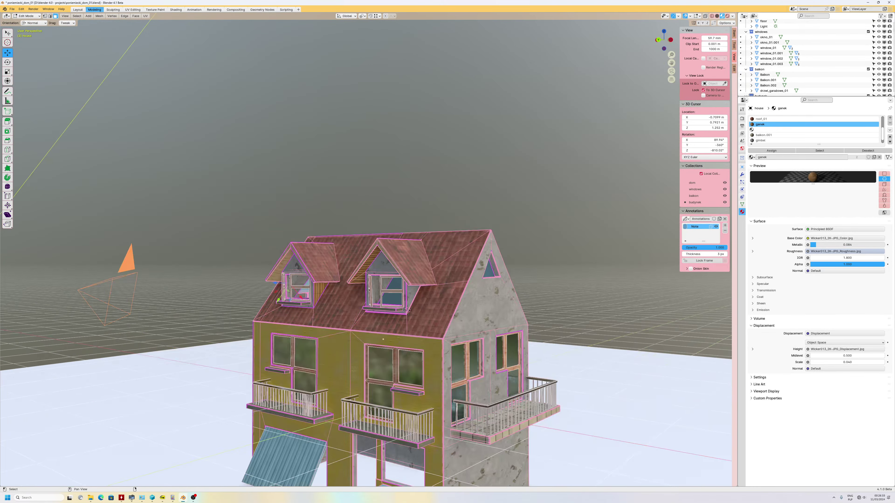
{"action": "scroll", "coordinate": [373, 261], "scroll_direction": "down", "scroll_amount": 2}
{"action": "scroll", "coordinate": [367, 253], "scroll_direction": "up", "scroll_amount": 4}
{"action": "scroll", "coordinate": [366, 253], "scroll_direction": "up", "scroll_amount": 3}
{"action": "scroll", "coordinate": [367, 267], "scroll_direction": "up", "scroll_amount": 4}
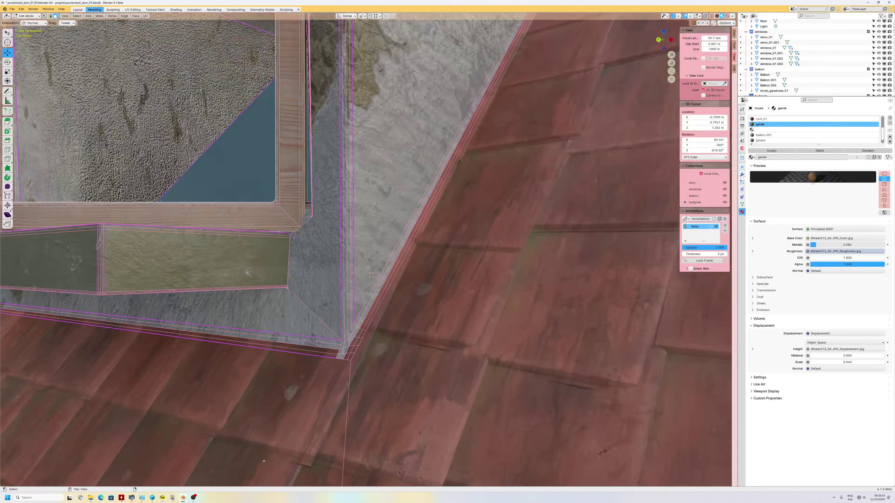
{"action": "scroll", "coordinate": [361, 294], "scroll_direction": "down", "scroll_amount": 3}
{"action": "scroll", "coordinate": [361, 294], "scroll_direction": "down", "scroll_amount": 3}
{"action": "mouse_move", "coordinate": [361, 294]}
{"action": "middle_mouse_down"}
{"action": "mouse_move", "coordinate": [388, 268]}
{"action": "mouse_move", "coordinate": [249, 315]}
{"action": "middle_mouse_up"}
{"action": "scroll", "coordinate": [388, 268], "scroll_direction": "up", "scroll_amount": 4}
{"action": "scroll", "coordinate": [371, 276], "scroll_direction": "down", "scroll_amount": 3}
{"action": "scroll", "coordinate": [248, 314], "scroll_direction": "up", "scroll_amount": 3}
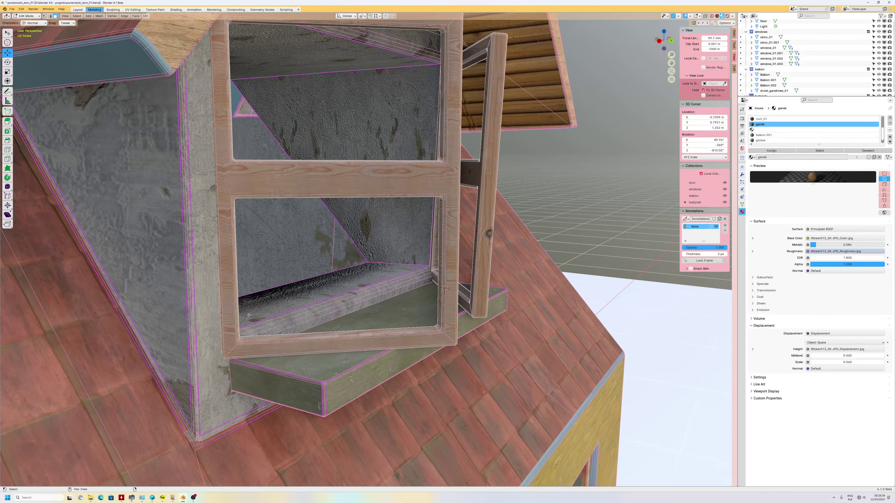
{"action": "scroll", "coordinate": [205, 370], "scroll_direction": "down", "scroll_amount": 4}
{"action": "mouse_move", "coordinate": [205, 370]}
{"action": "middle_mouse_down"}
{"action": "mouse_move", "coordinate": [339, 248]}
{"action": "mouse_move", "coordinate": [227, 328]}
{"action": "mouse_move", "coordinate": [317, 250]}
{"action": "middle_mouse_up"}
{"action": "scroll", "coordinate": [339, 247], "scroll_direction": "up", "scroll_amount": 3}
{"action": "scroll", "coordinate": [339, 248], "scroll_direction": "down", "scroll_amount": 2}
{"action": "scroll", "coordinate": [339, 247], "scroll_direction": "down", "scroll_amount": 3}
In Edge select mode, pick the corner edge where the plaster wall meets the siding.
{"action": "scroll", "coordinate": [316, 250], "scroll_direction": "up", "scroll_amount": 3}
{"action": "left_click", "coordinate": [317, 250]}
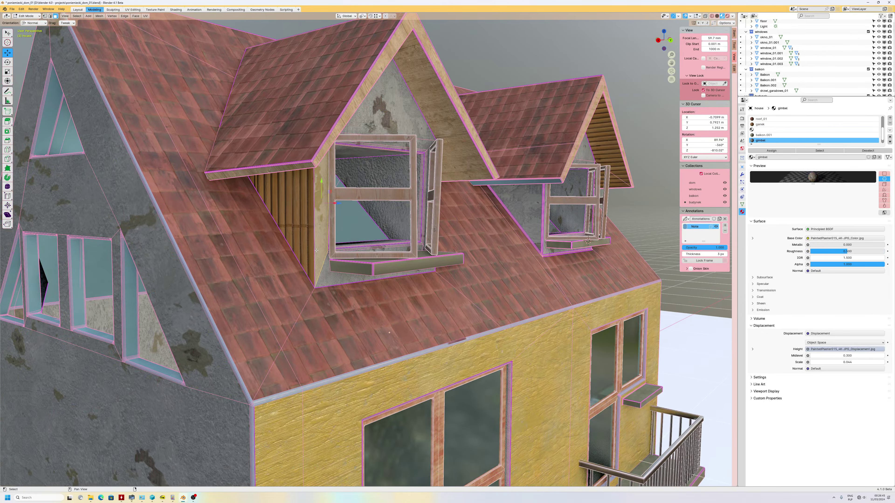
{"action": "left_click", "coordinate": [317, 250], "text": "shift"}
{"action": "scroll", "coordinate": [316, 250], "scroll_direction": "down", "scroll_amount": 3}
{"action": "scroll", "coordinate": [316, 251], "scroll_direction": "up", "scroll_amount": 3}
{"action": "scroll", "coordinate": [317, 251], "scroll_direction": "up", "scroll_amount": 3}
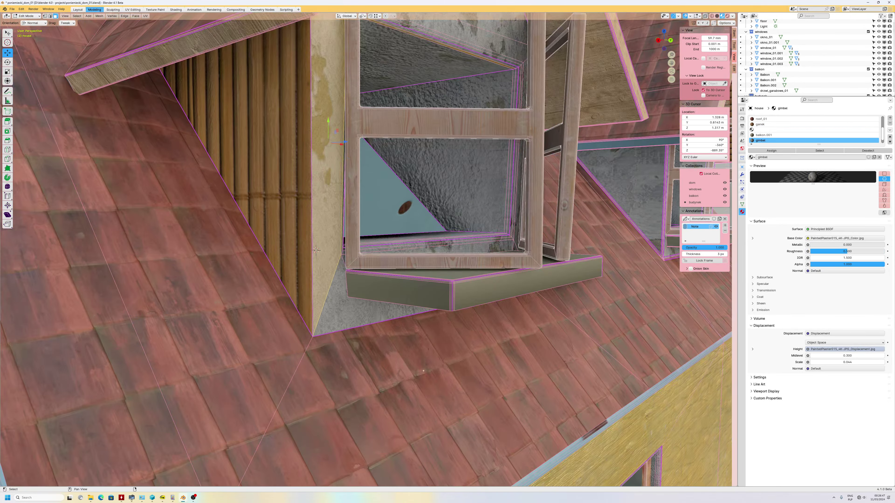
{"action": "left_click", "coordinate": [51, 15]}
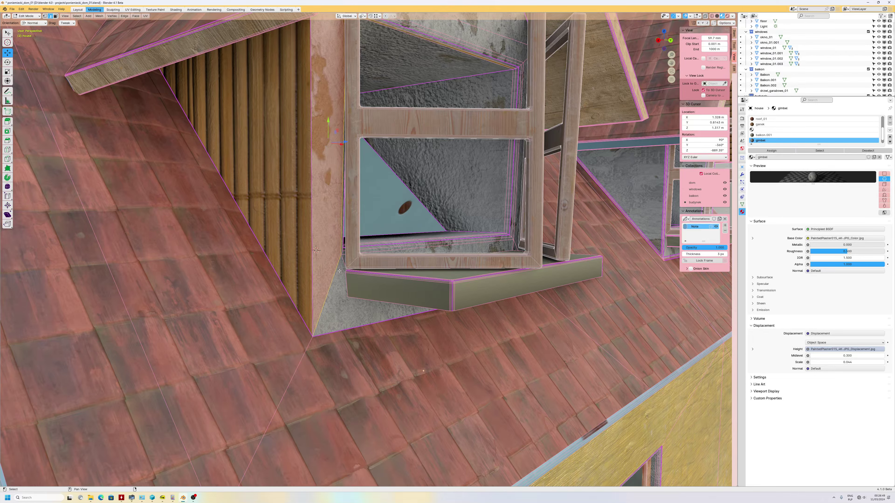
{"action": "left_click", "coordinate": [308, 247]}
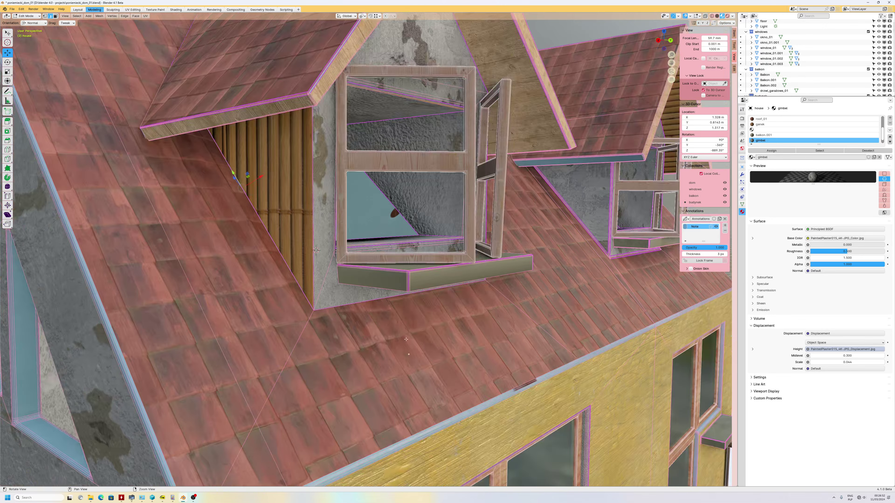
{"action": "middle_click_drag", "start_coordinate": [337, 331], "coordinate": [477, 309]}
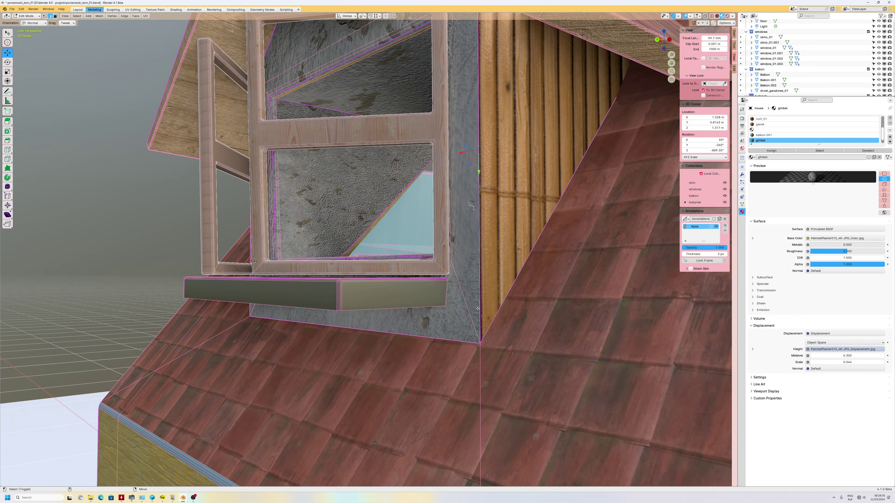
Bevel the selected dormer corner edge using Bevel Edges.
{"action": "key", "text": "ctrl+e"}
{"action": "left_click", "coordinate": [475, 310]}
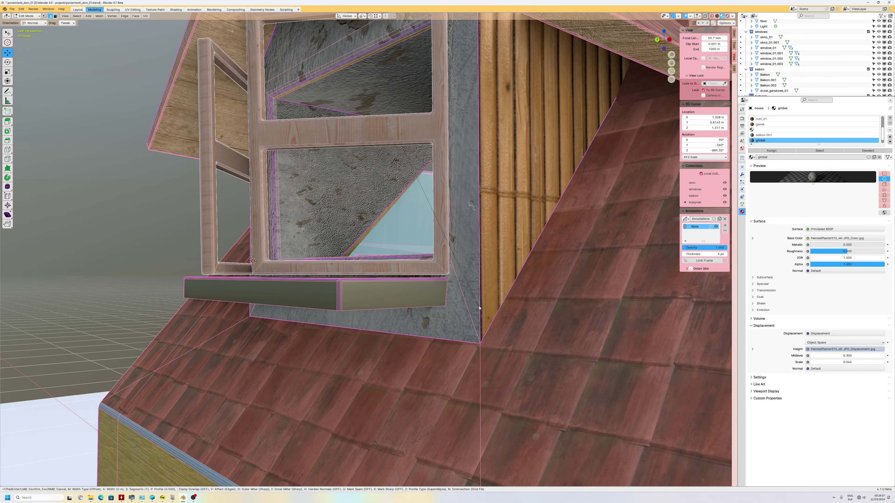
{"action": "left_click", "coordinate": [482, 310]}
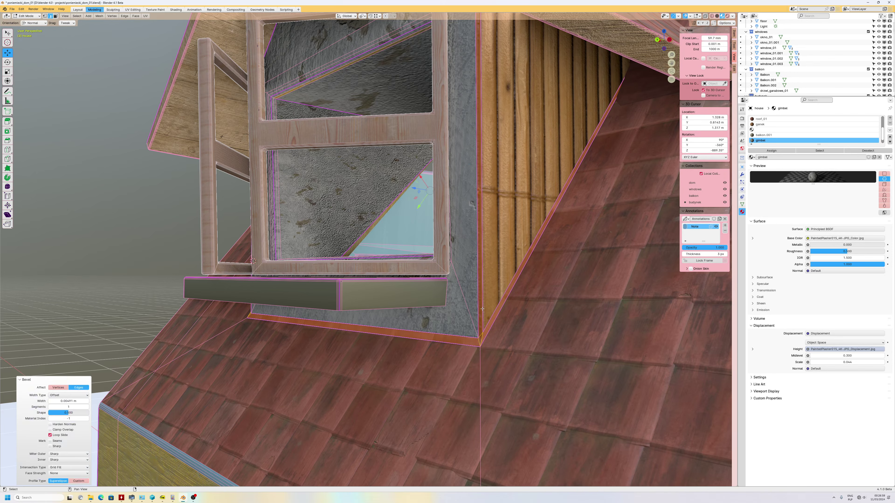
{"action": "mouse_move", "coordinate": [482, 310]}
{"action": "middle_mouse_down"}
{"action": "mouse_move", "coordinate": [404, 346]}
{"action": "mouse_move", "coordinate": [217, 371]}
{"action": "middle_mouse_up"}
{"action": "scroll", "coordinate": [404, 347], "scroll_direction": "up", "scroll_amount": 3}
{"action": "scroll", "coordinate": [404, 346], "scroll_direction": "up", "scroll_amount": 3}
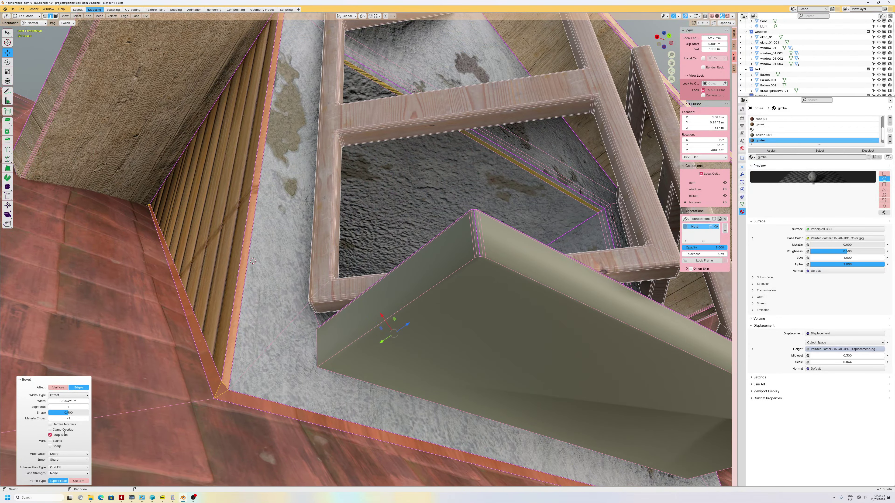
Turn off Loop Slide, set bevel Segments to 3 and Miter Outer to Patch.
{"action": "left_click", "coordinate": [59, 435]}
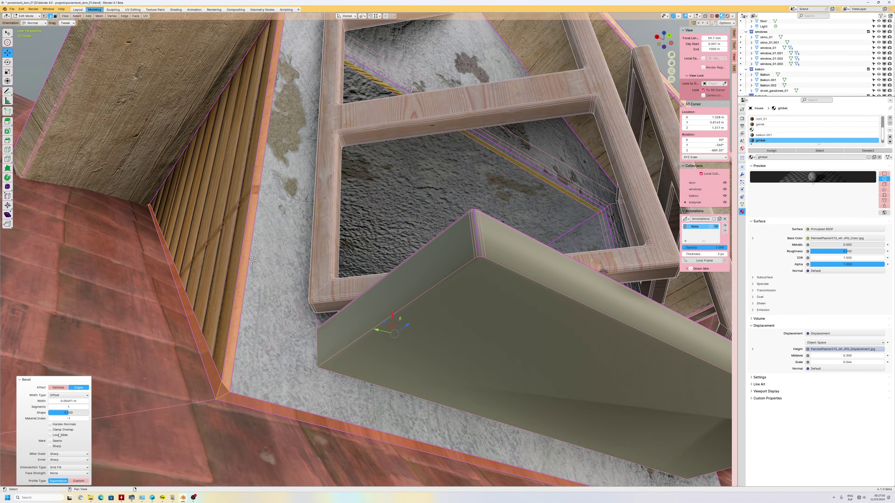
{"action": "left_click", "coordinate": [87, 407]}
{"action": "left_click", "coordinate": [88, 407]}
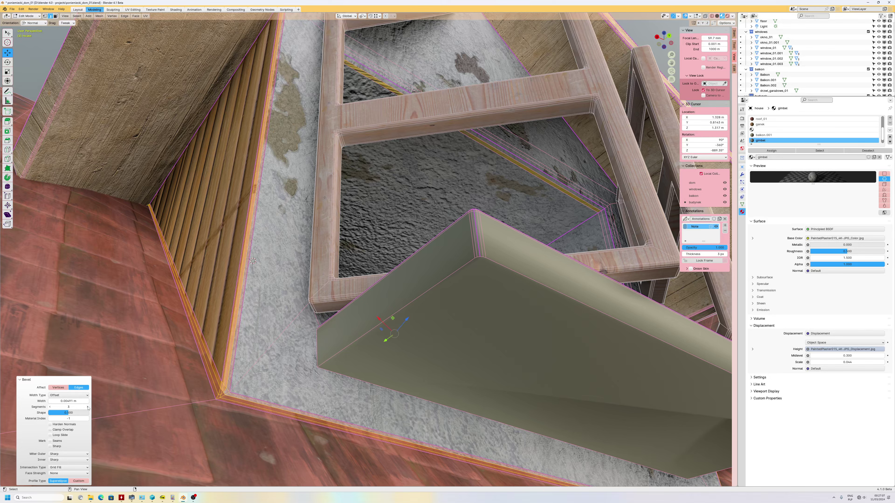
{"action": "left_click", "coordinate": [87, 408]}
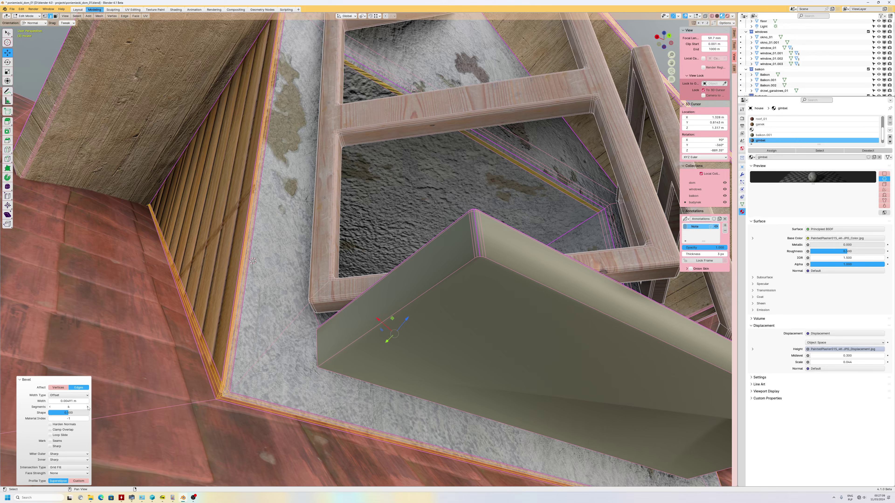
{"action": "left_click", "coordinate": [59, 454]}
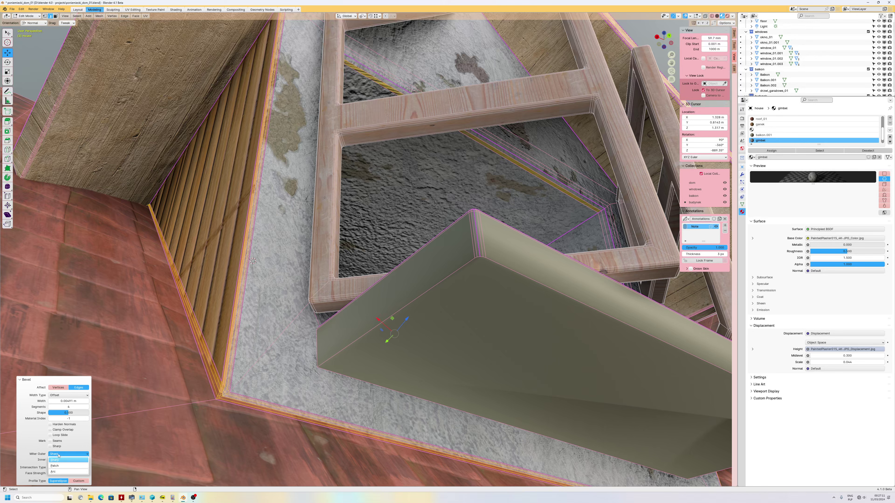
{"action": "left_click", "coordinate": [61, 465]}
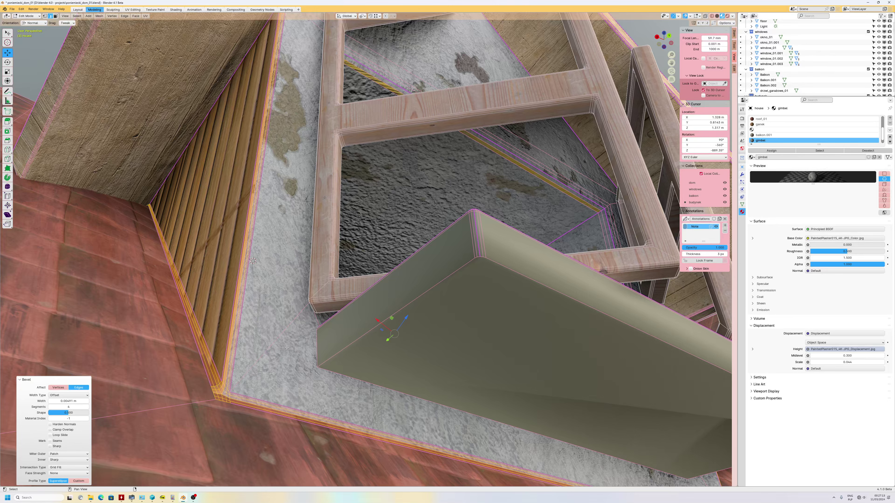
{"action": "scroll", "coordinate": [286, 347], "scroll_direction": "down", "scroll_amount": 3}
{"action": "middle_click_drag", "start_coordinate": [287, 347], "coordinate": [98, 109]}
{"action": "scroll", "coordinate": [98, 109], "scroll_direction": "up", "scroll_amount": 4}
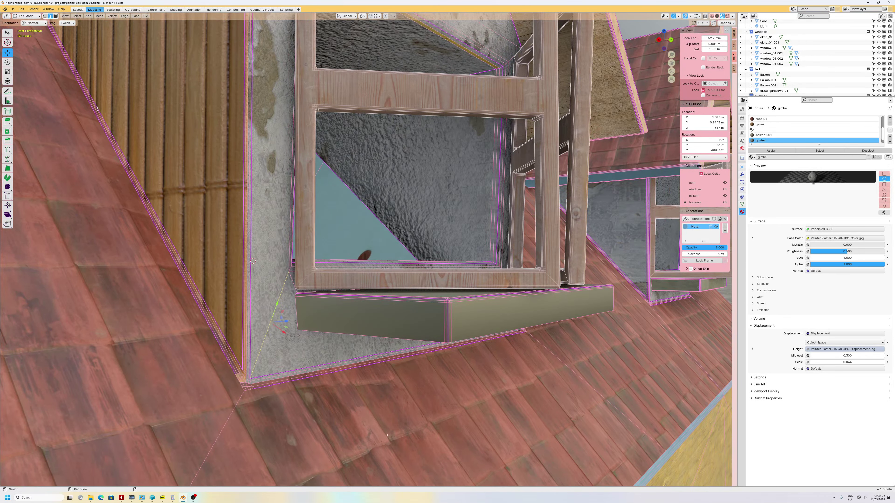
In face select, hide the wicker siding wall and select the grey triangular face behind it.
{"action": "left_click", "coordinate": [56, 15]}
{"action": "left_click", "coordinate": [185, 170]}
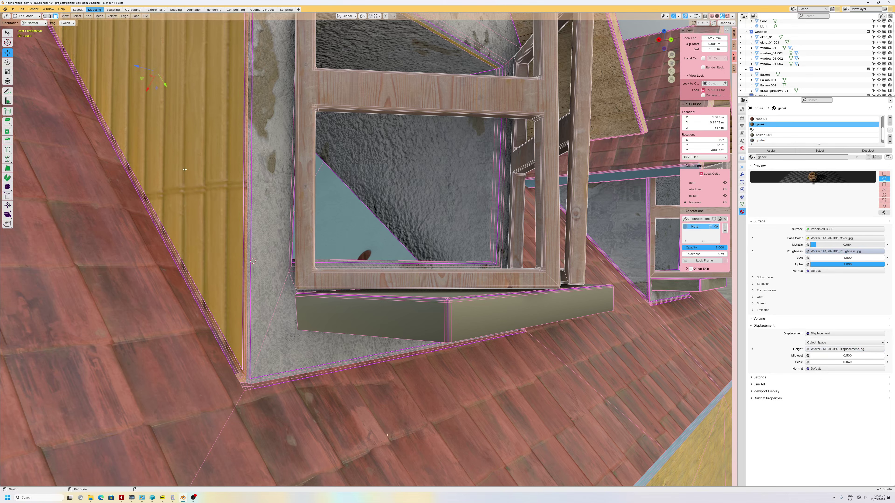
{"action": "key", "text": "h"}
{"action": "scroll", "coordinate": [227, 238], "scroll_direction": "down", "scroll_amount": 2}
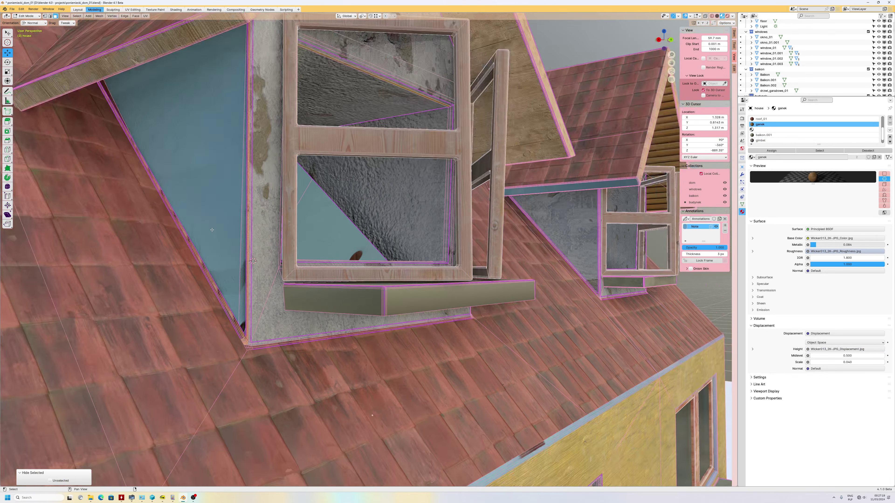
{"action": "left_click", "coordinate": [219, 197]}
{"action": "mouse_move", "coordinate": [207, 235]}
{"action": "middle_mouse_down"}
{"action": "mouse_move", "coordinate": [144, 256]}
{"action": "mouse_move", "coordinate": [268, 268]}
{"action": "middle_mouse_up"}
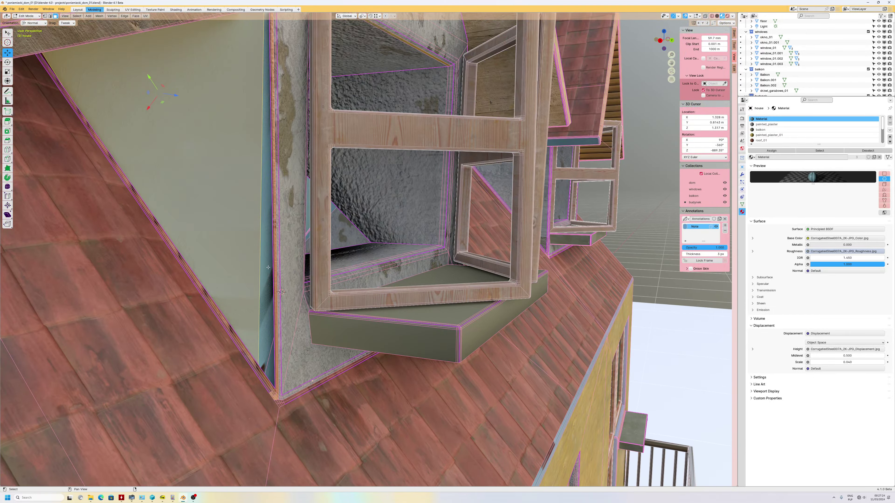
Apply a face command from the right-click menu to the triangular face, then reveal hidden geometry.
{"action": "left_click", "coordinate": [267, 269], "text": "shift"}
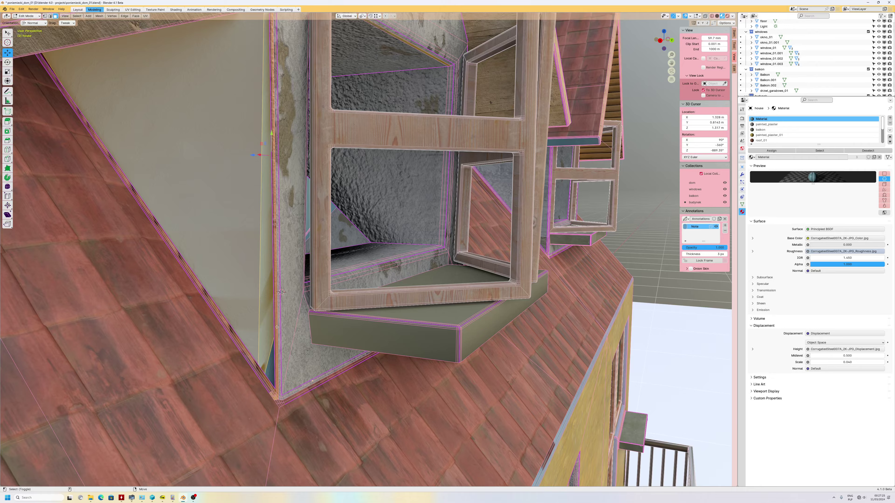
{"action": "mouse_move", "coordinate": [272, 358]}
{"action": "middle_mouse_down"}
{"action": "mouse_move", "coordinate": [115, 271]}
{"action": "mouse_move", "coordinate": [249, 283]}
{"action": "middle_mouse_up"}
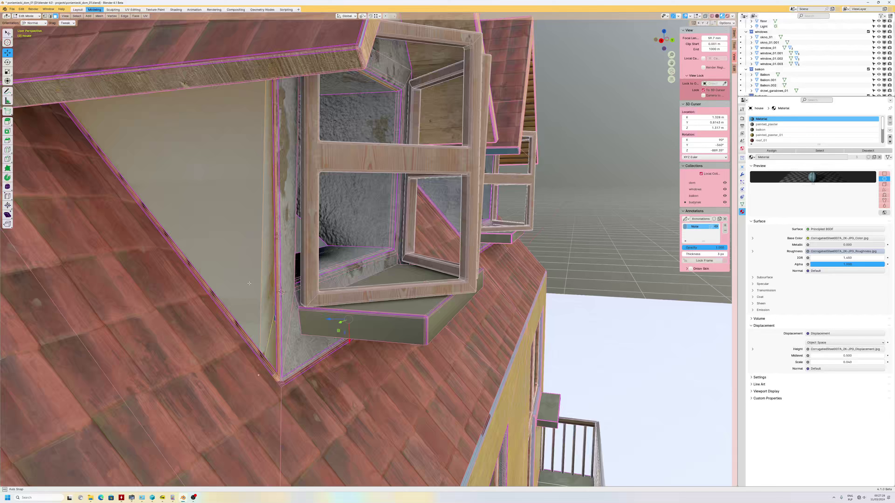
{"action": "right_click", "coordinate": [249, 283]}
{"action": "left_click", "coordinate": [261, 288]}
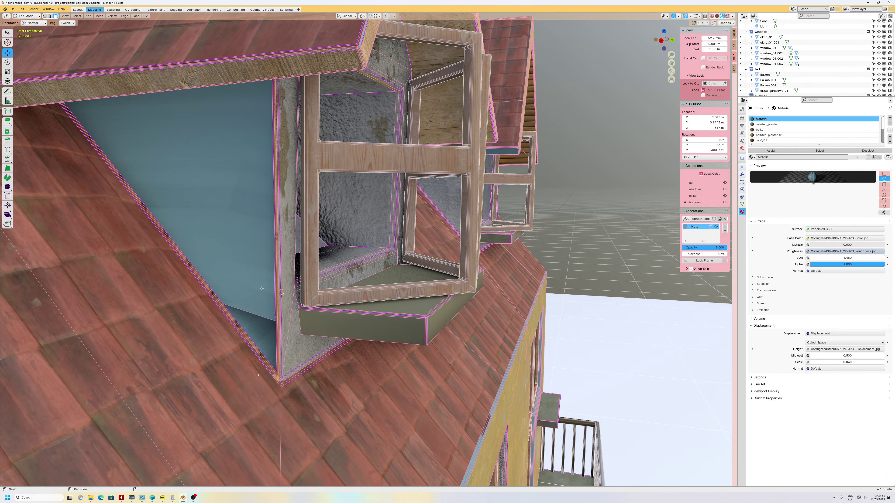
{"action": "left_click", "coordinate": [258, 309]}
{"action": "mouse_move", "coordinate": [256, 287]}
{"action": "middle_mouse_down"}
{"action": "mouse_move", "coordinate": [150, 301]}
{"action": "mouse_move", "coordinate": [245, 300]}
{"action": "mouse_move", "coordinate": [261, 279]}
{"action": "middle_mouse_up"}
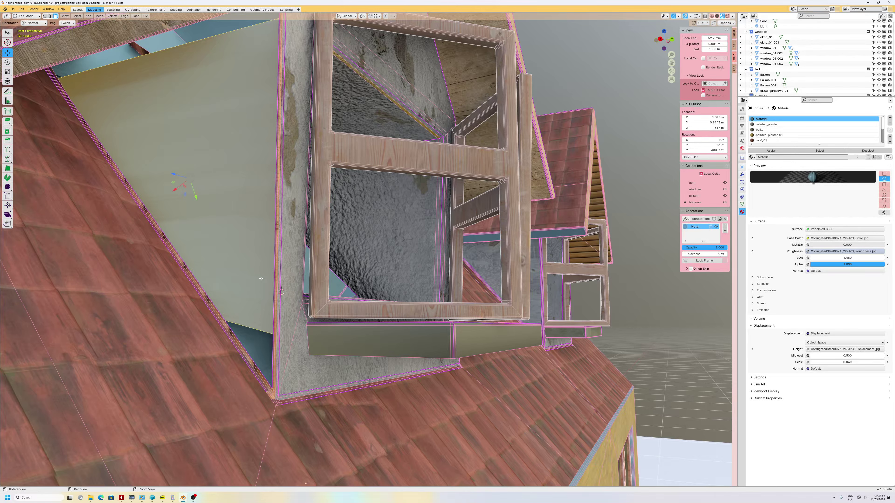
{"action": "key", "text": "alt+h"}
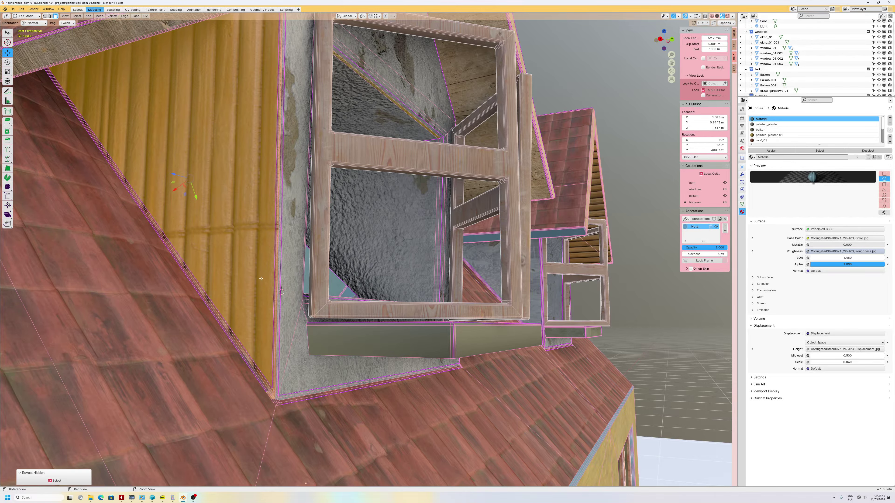
Select and delete the dormer's triangular side face, then undo the deletion.
{"action": "mouse_move", "coordinate": [282, 291]}
{"action": "middle_mouse_down"}
{"action": "mouse_move", "coordinate": [492, 304]}
{"action": "mouse_move", "coordinate": [341, 283]}
{"action": "middle_mouse_up"}
{"action": "left_click", "coordinate": [492, 303]}
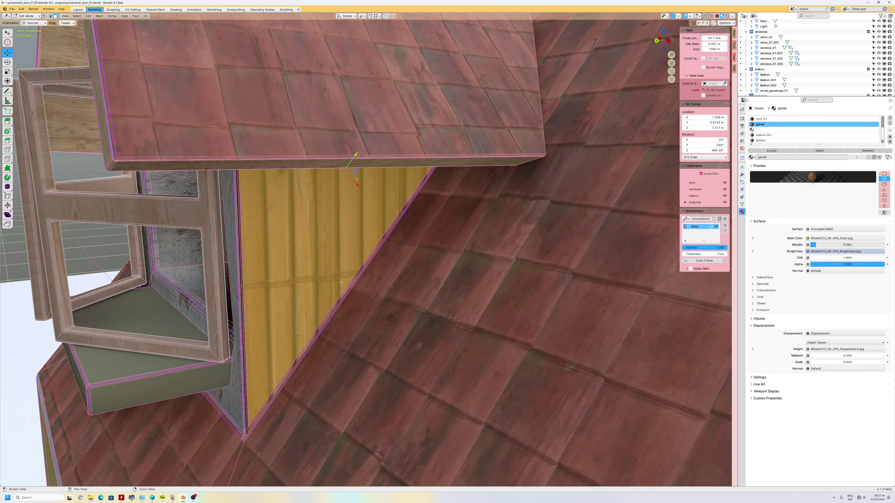
{"action": "left_click", "coordinate": [314, 269]}
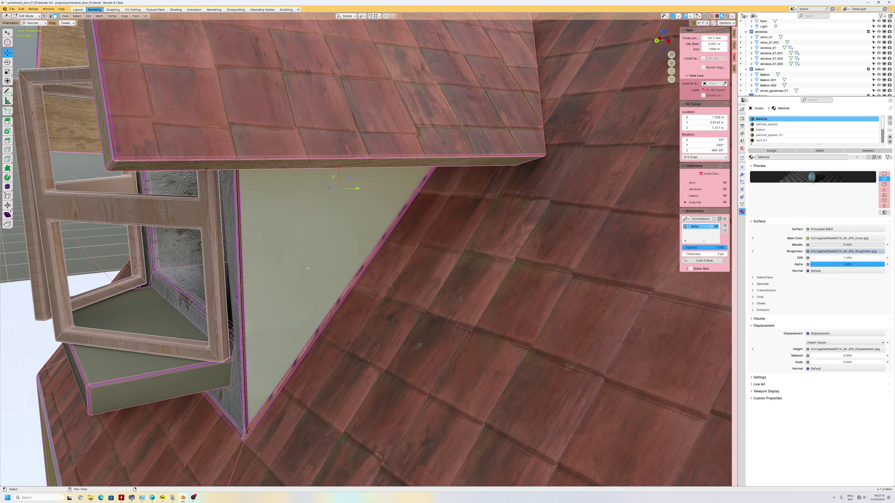
{"action": "key", "text": "x"}
{"action": "left_click", "coordinate": [290, 280]}
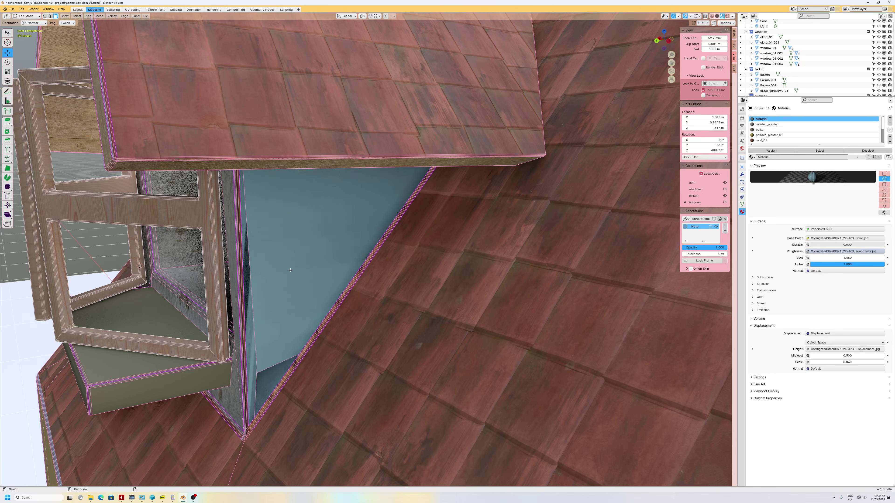
{"action": "key", "text": "ctrl+z"}
{"action": "middle_click_drag", "start_coordinate": [282, 316], "coordinate": [381, 381]}
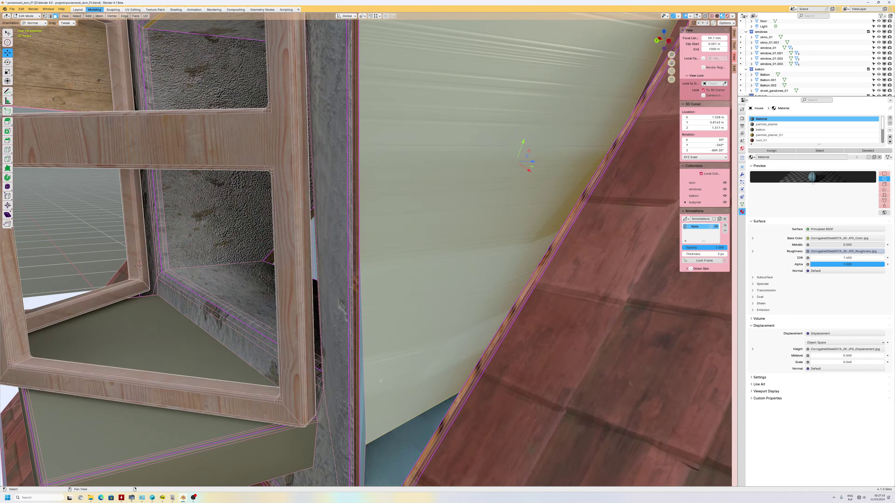
{"action": "key", "text": "ctrl+z"}
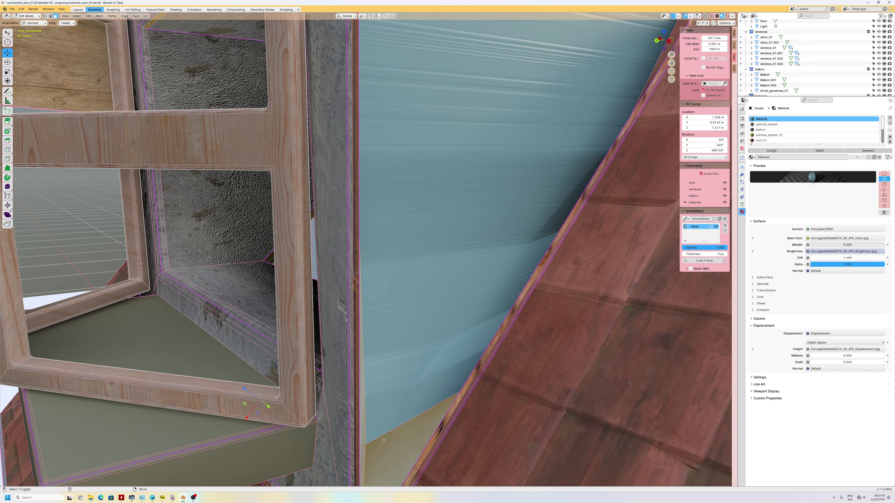
{"action": "key", "text": "ctrl+z"}
Remove the green covering faces, reveal hidden walls, and select the wood-siding wall.
{"action": "key", "text": "ctrl+alt+z"}
{"action": "left_click", "coordinate": [374, 426]}
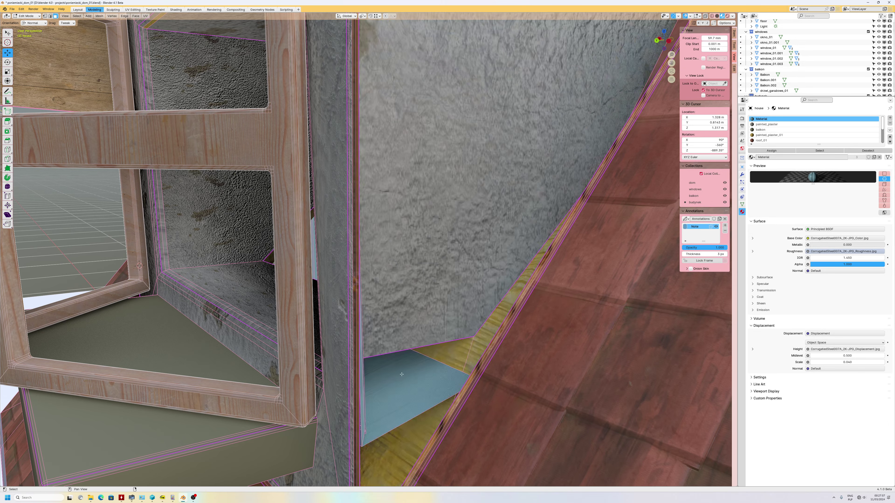
{"action": "mouse_move", "coordinate": [399, 348]}
{"action": "middle_mouse_down"}
{"action": "mouse_move", "coordinate": [371, 336]}
{"action": "mouse_move", "coordinate": [417, 346]}
{"action": "mouse_move", "coordinate": [332, 274]}
{"action": "mouse_move", "coordinate": [349, 333]}
{"action": "middle_mouse_up"}
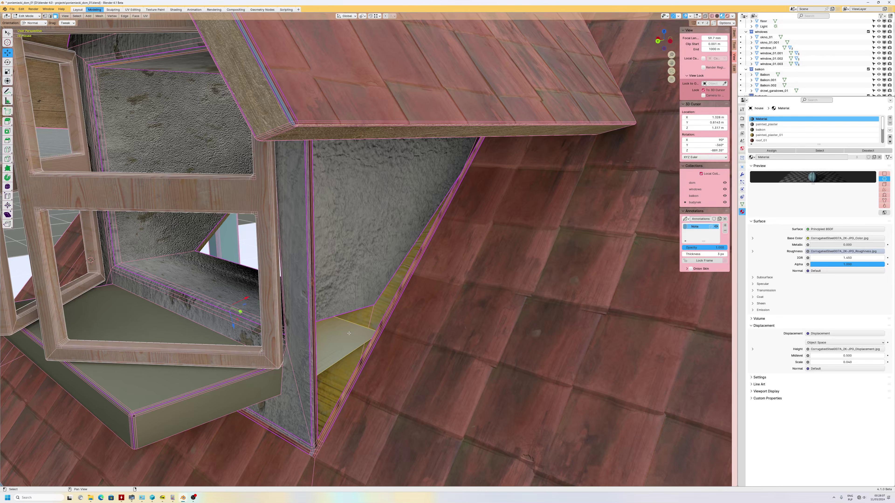
{"action": "key", "text": "x"}
{"action": "left_click", "coordinate": [335, 336]}
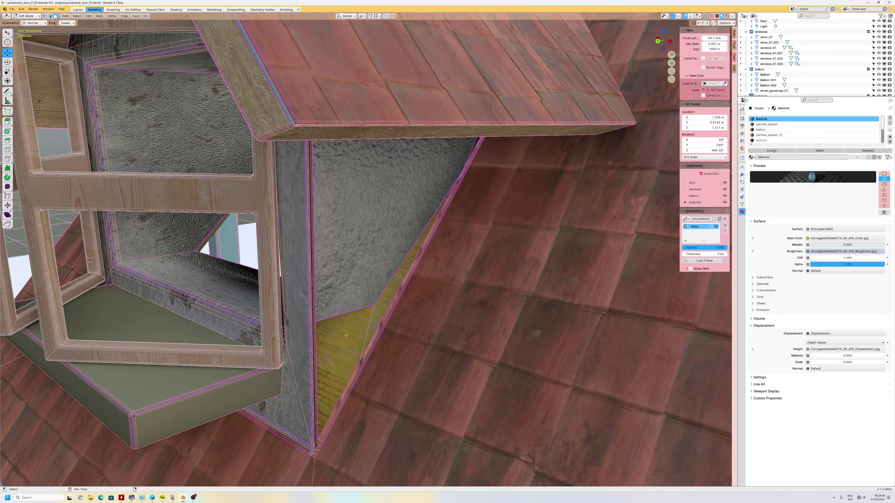
{"action": "key", "text": "alt+h"}
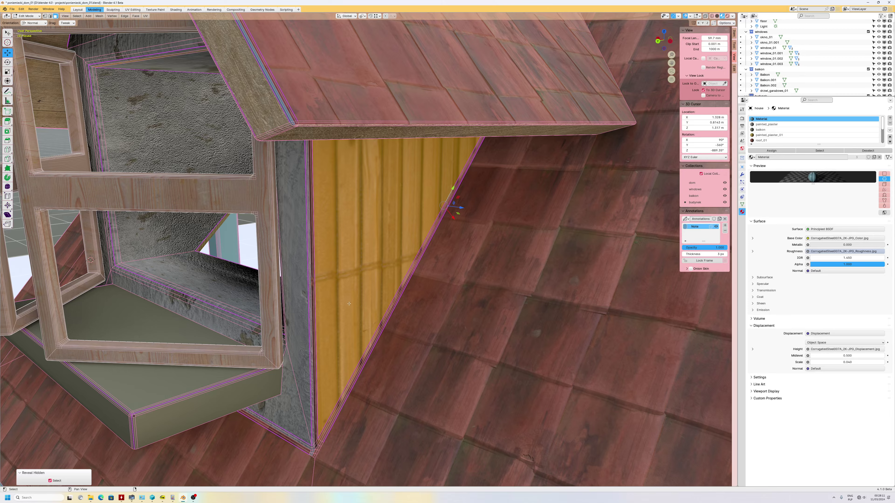
{"action": "left_click", "coordinate": [349, 304]}
{"action": "scroll", "coordinate": [327, 310], "scroll_direction": "down", "scroll_amount": 5}
{"action": "scroll", "coordinate": [327, 310], "scroll_direction": "down", "scroll_amount": 5}
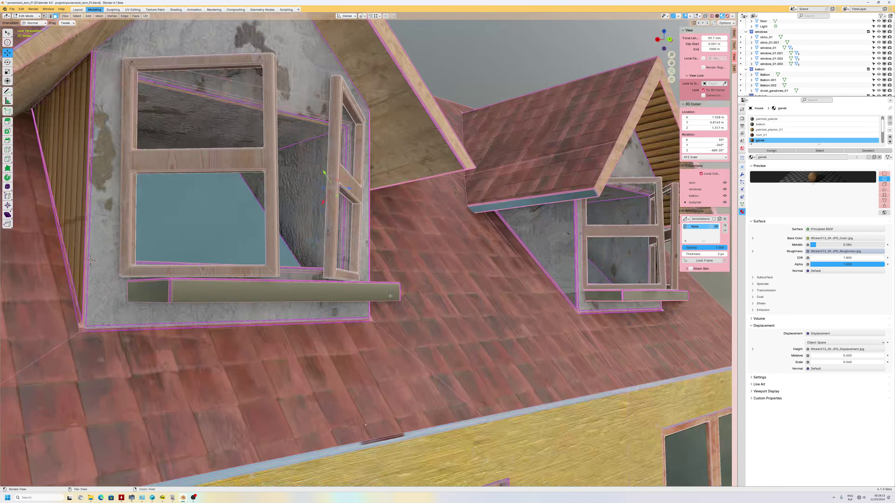
{"action": "scroll", "coordinate": [321, 303], "scroll_direction": "down", "scroll_amount": 3}
{"action": "middle_click_drag", "start_coordinate": [321, 303], "coordinate": [297, 302]}
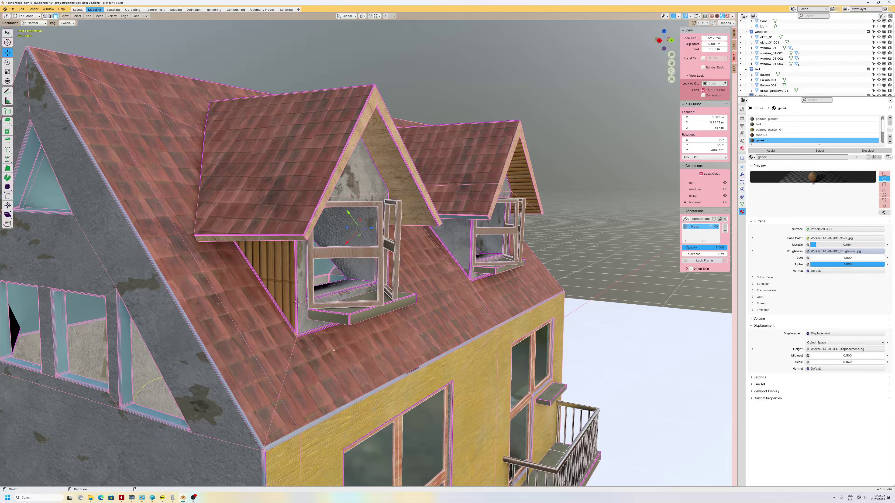
{"action": "left_click", "coordinate": [227, 314]}
{"action": "middle_click_drag", "start_coordinate": [214, 323], "coordinate": [246, 325]}
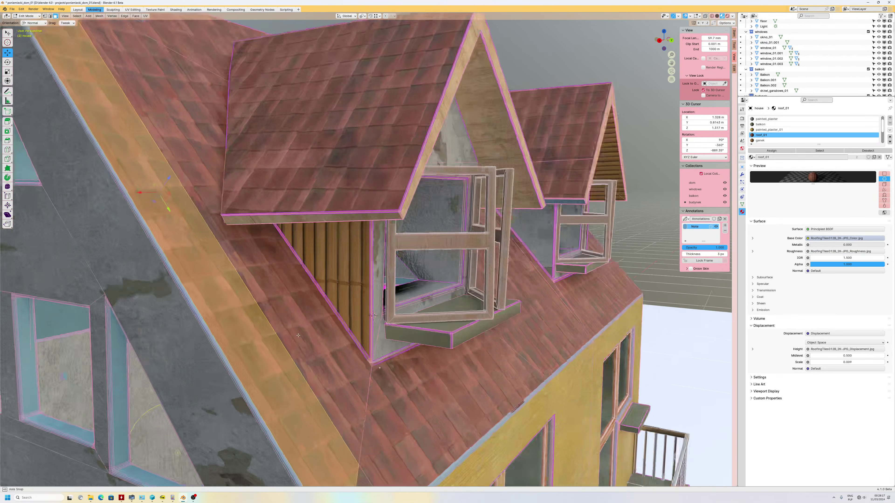
{"action": "scroll", "coordinate": [246, 326], "scroll_direction": "down", "scroll_amount": 3}
{"action": "scroll", "coordinate": [294, 330], "scroll_direction": "down", "scroll_amount": 2}
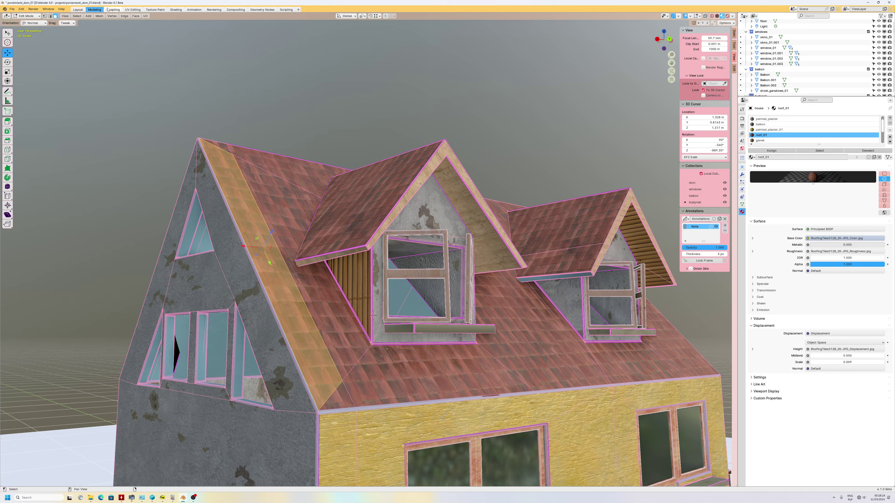
{"action": "left_click", "coordinate": [100, 17]}
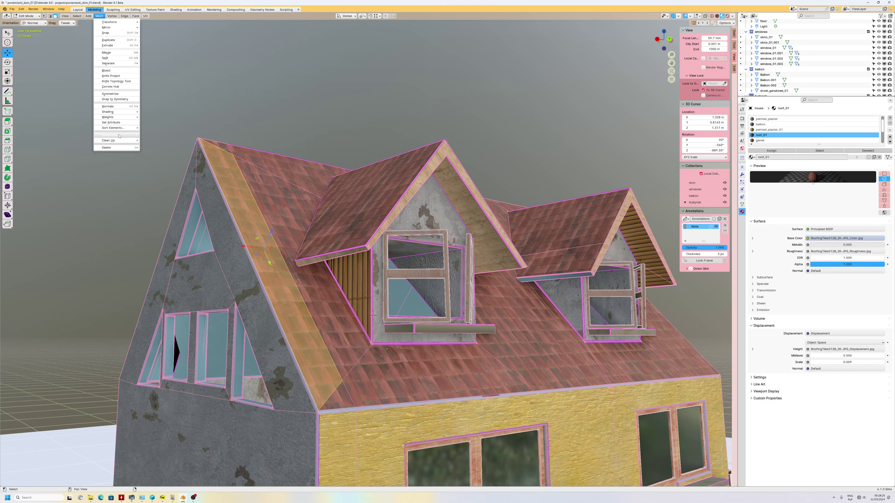
{"action": "mouse_move", "coordinate": [112, 135]}
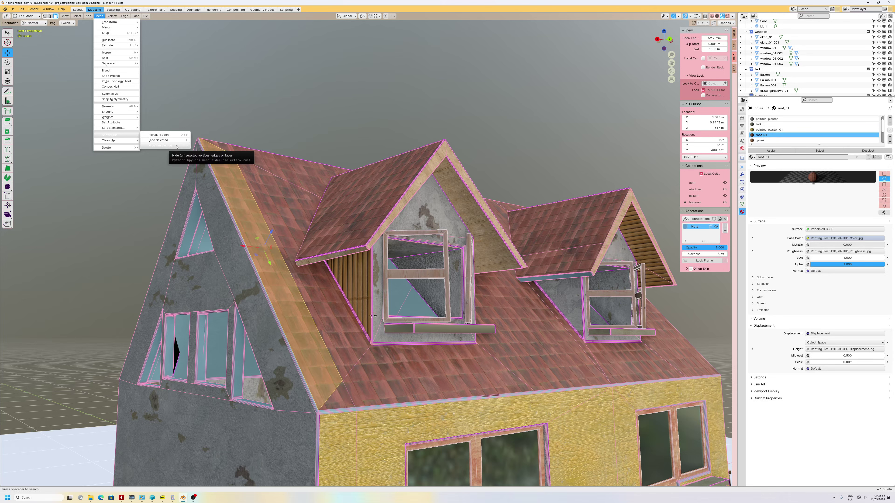
{"action": "left_click", "coordinate": [345, 107]}
{"action": "mouse_move", "coordinate": [269, 197]}
{"action": "middle_mouse_down"}
{"action": "mouse_move", "coordinate": [326, 248]}
{"action": "mouse_move", "coordinate": [277, 260]}
{"action": "mouse_move", "coordinate": [282, 267]}
{"action": "middle_mouse_up"}
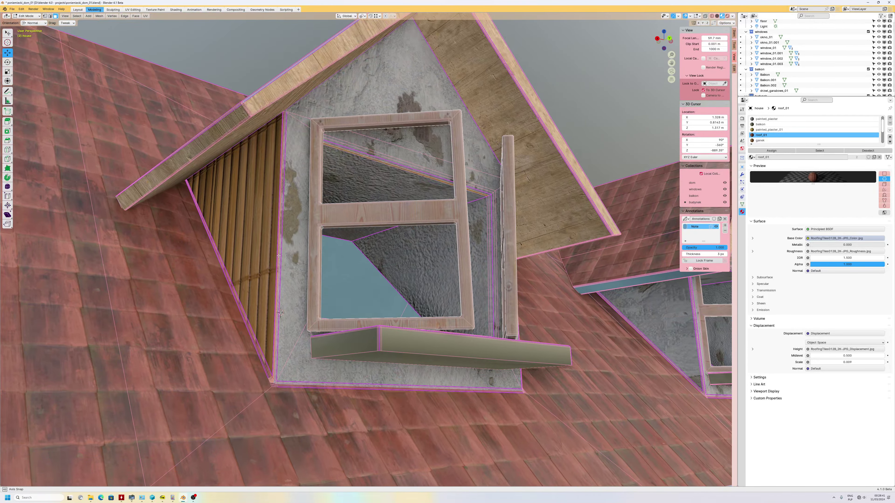
{"action": "middle_click_drag", "start_coordinate": [653, 309], "coordinate": [584, 380]}
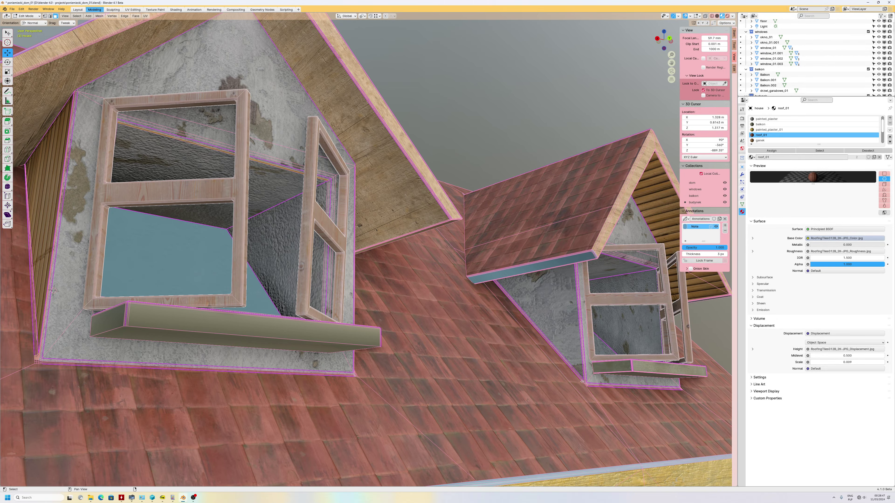
{"action": "middle_click_drag", "start_coordinate": [585, 380], "coordinate": [619, 309]}
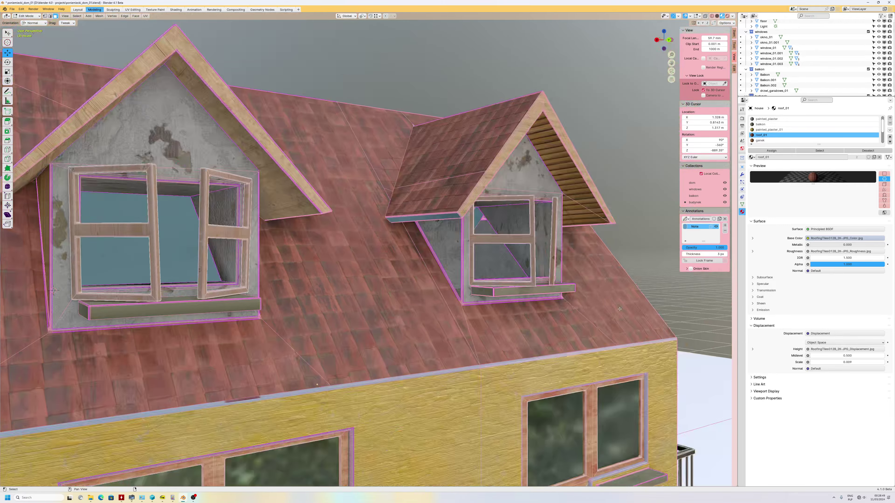
{"action": "middle_click_drag", "start_coordinate": [505, 299], "coordinate": [494, 366]}
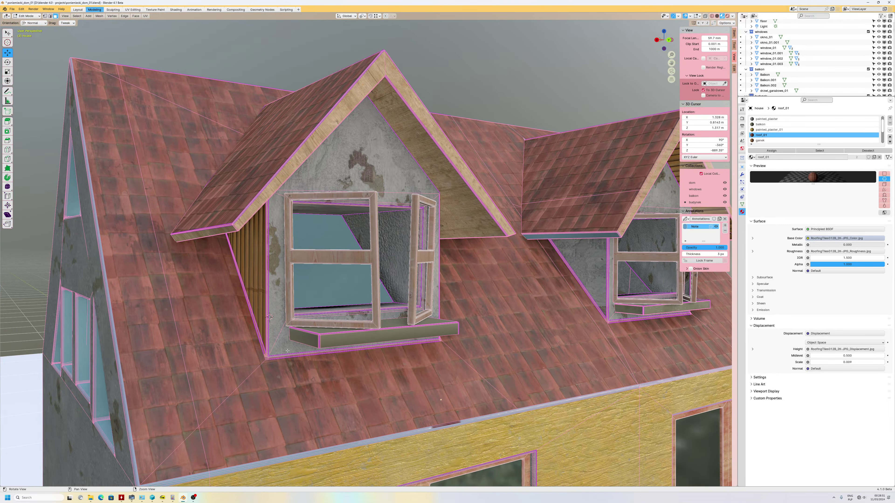
{"action": "mouse_move", "coordinate": [287, 351]}
{"action": "middle_mouse_down"}
{"action": "mouse_move", "coordinate": [354, 297]}
{"action": "mouse_move", "coordinate": [330, 287]}
{"action": "middle_mouse_up"}
{"action": "left_click", "coordinate": [354, 297]}
{"action": "scroll", "coordinate": [355, 298], "scroll_direction": "up", "scroll_amount": 5}
Select all house geometry, recalculate normals outward, and return to Object Mode.
{"action": "key", "text": "alt+a"}
{"action": "key", "text": "a"}
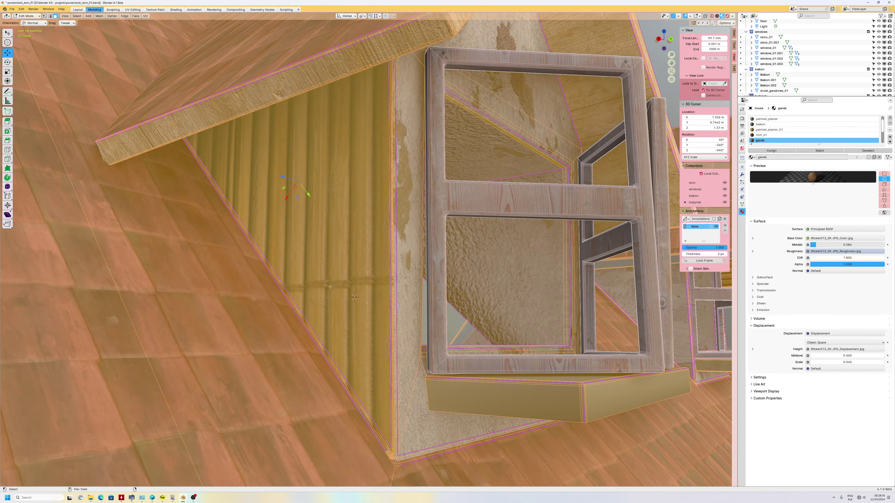
{"action": "left_click", "coordinate": [99, 17]}
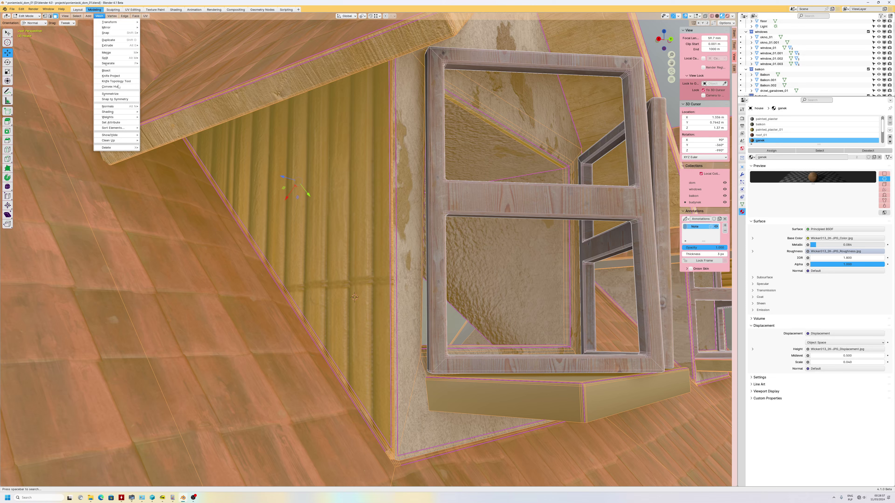
{"action": "mouse_move", "coordinate": [112, 106]}
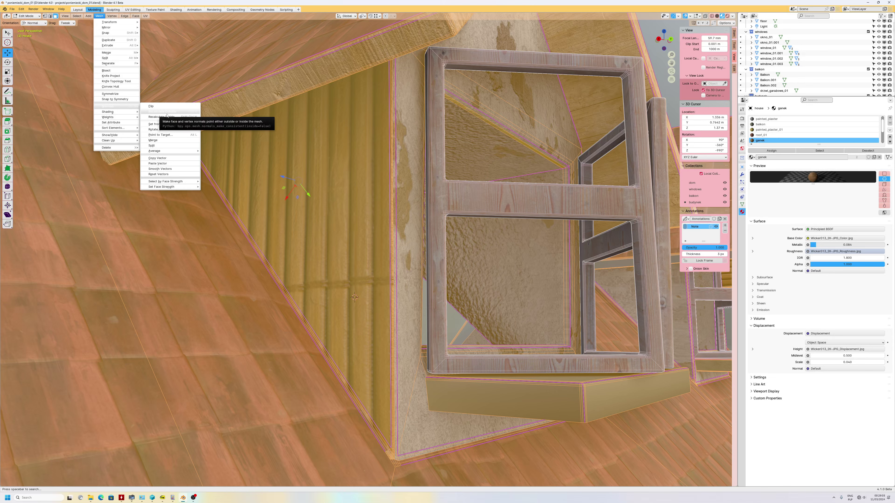
{"action": "key", "text": "Escape"}
{"action": "key", "text": "Escape"}
{"action": "key", "text": "Tab"}
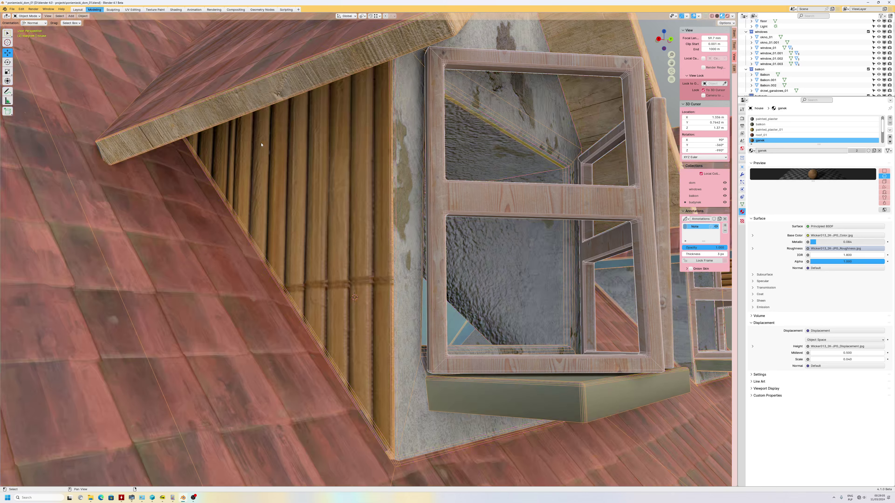
{"action": "middle_click_drag", "start_coordinate": [167, 115], "coordinate": [248, 144]}
{"action": "scroll", "coordinate": [282, 166], "scroll_direction": "down", "scroll_amount": 6}
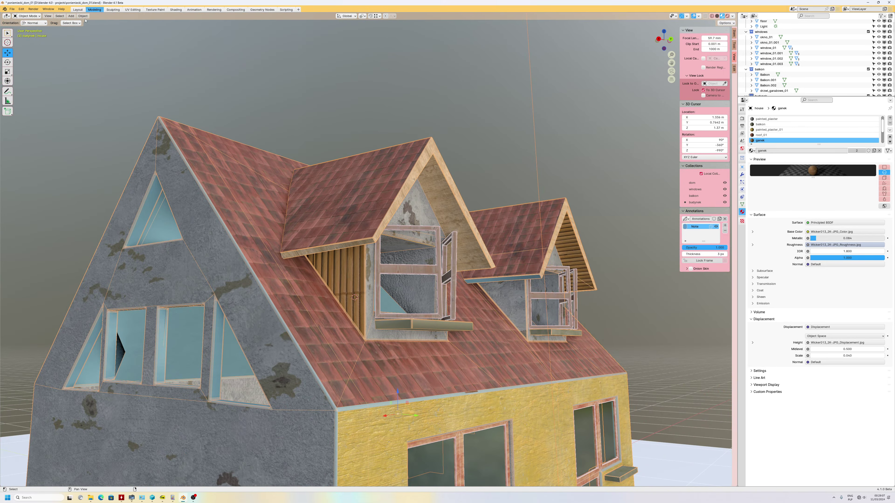
Apply the house object's scale, re-enter Edit Mode, and zoom to the left dormer window.
{"action": "left_click", "coordinate": [83, 16]}
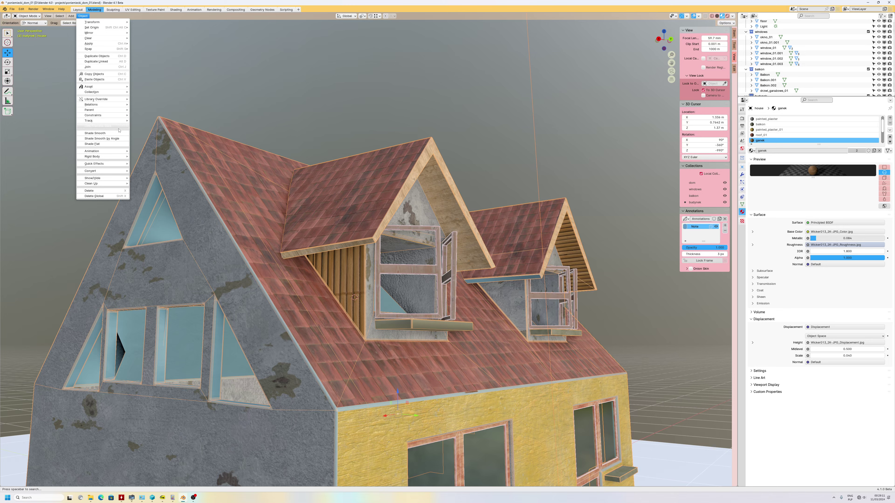
{"action": "mouse_move", "coordinate": [90, 38]}
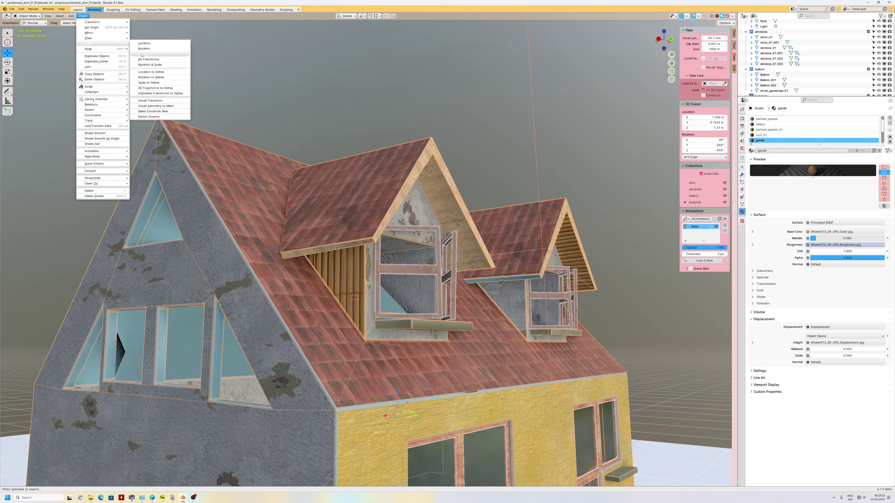
{"action": "left_click", "coordinate": [142, 54]}
{"action": "key", "text": "Tab"}
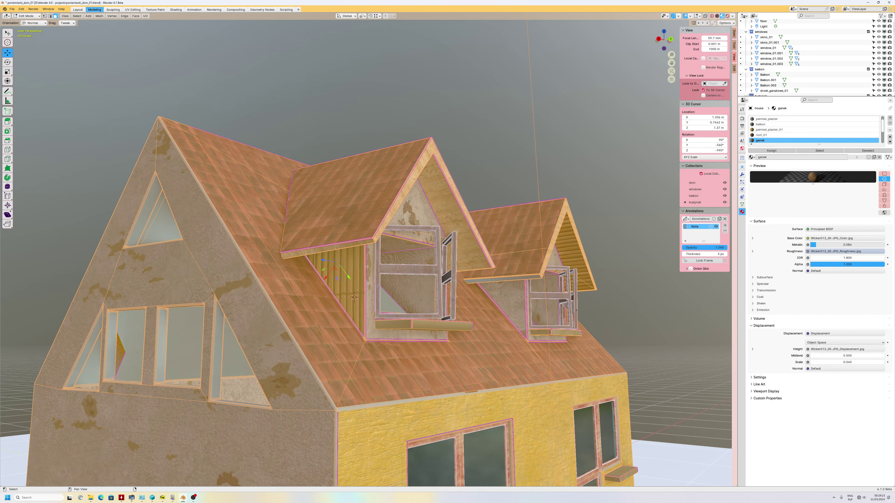
{"action": "mouse_move", "coordinate": [367, 265]}
{"action": "middle_mouse_down", "text": "ctrl"}
{"action": "mouse_move", "coordinate": [395, 391]}
{"action": "mouse_move", "coordinate": [228, 236]}
{"action": "middle_mouse_up", "text": "ctrl"}
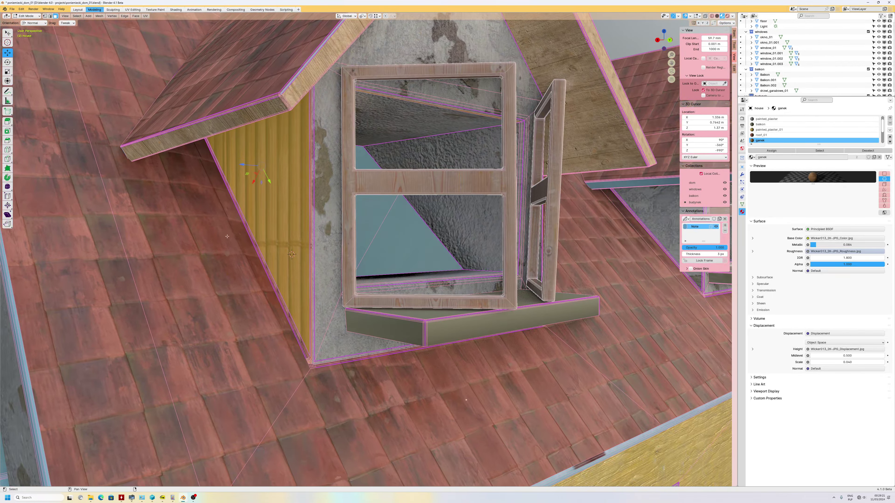
Circle-select the plaster strip beside the wood siding on the dormer wall.
{"action": "middle_click_drag", "start_coordinate": [296, 237], "coordinate": [367, 268], "text": "shift"}
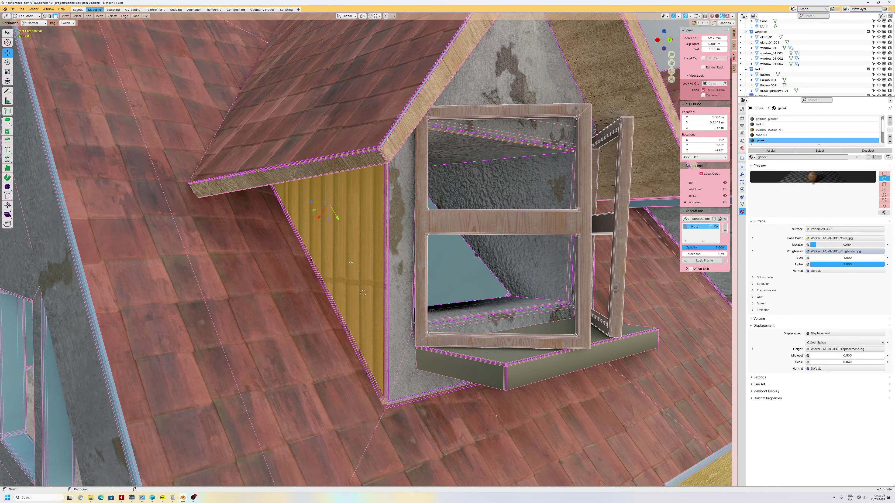
{"action": "scroll", "coordinate": [366, 268], "scroll_direction": "down", "scroll_amount": 5}
{"action": "scroll", "coordinate": [366, 268], "scroll_direction": "up", "scroll_amount": 6}
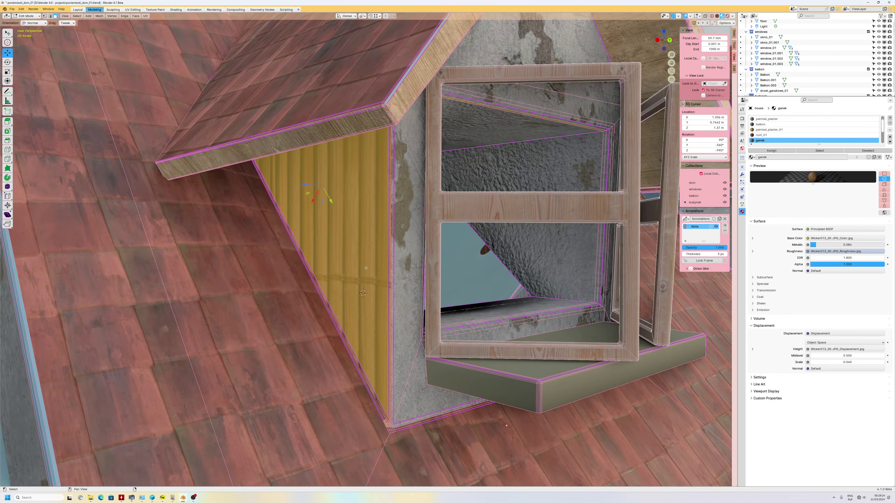
{"action": "left_click", "coordinate": [387, 276]}
{"action": "key", "text": "alt+a"}
{"action": "key", "text": "c"}
{"action": "left_click_drag", "start_coordinate": [363, 264], "coordinate": [400, 265]}
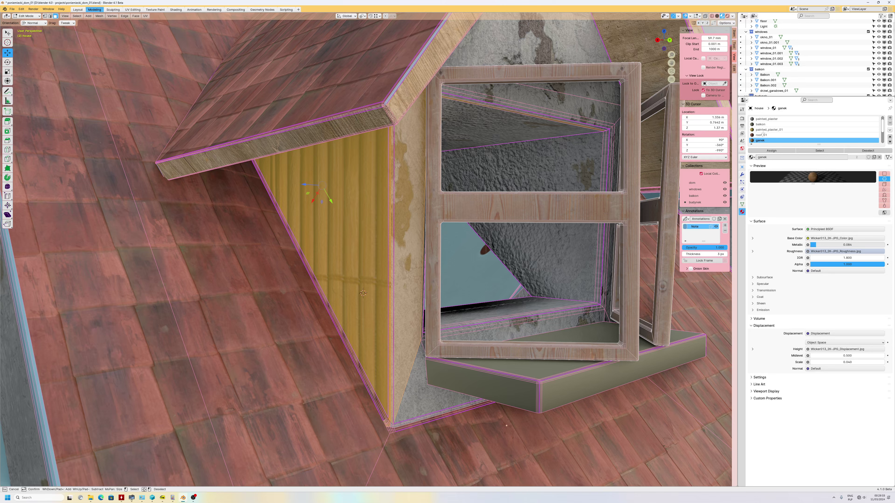
{"action": "key", "text": "Escape"}
{"action": "scroll", "coordinate": [769, 140], "scroll_direction": "down", "scroll_amount": 1}
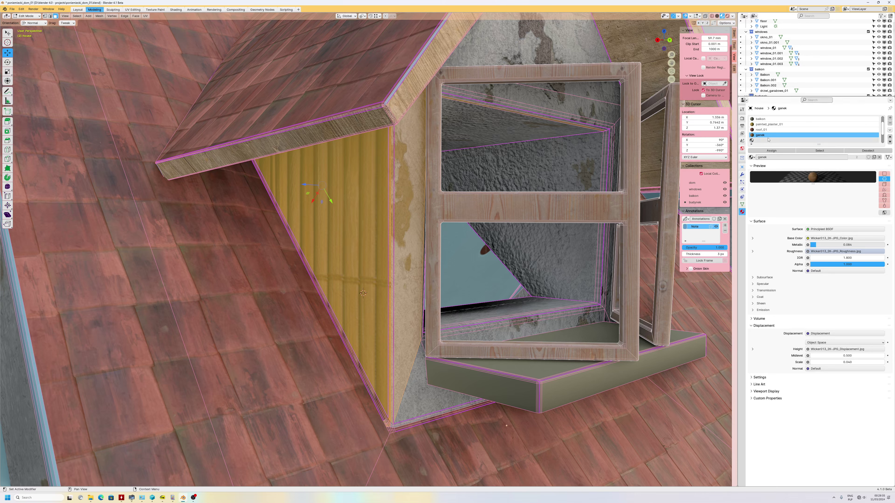
{"action": "scroll", "coordinate": [768, 139], "scroll_direction": "up", "scroll_amount": 1}
{"action": "scroll", "coordinate": [768, 139], "scroll_direction": "up", "scroll_amount": 1}
{"action": "scroll", "coordinate": [767, 138], "scroll_direction": "down", "scroll_amount": 1}
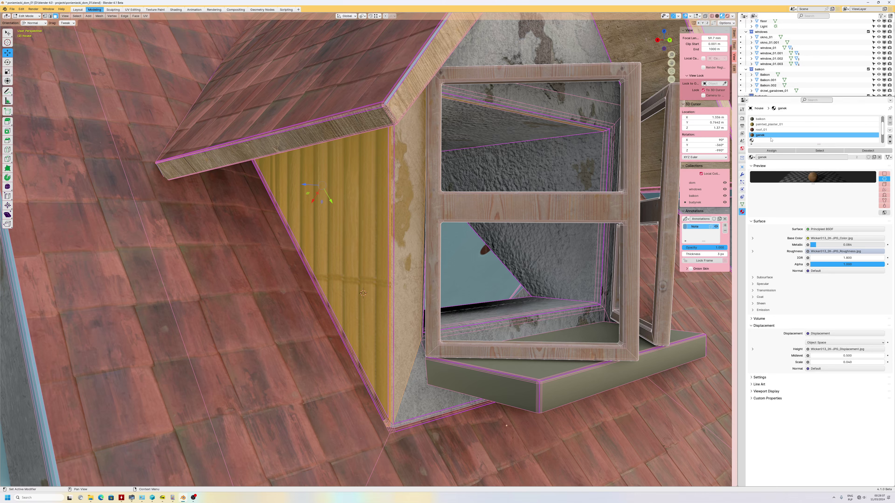
Select the dormer's wood-siding face and adjacent strip, and assign the gimbel plaster material.
{"action": "left_click", "coordinate": [571, 174]}
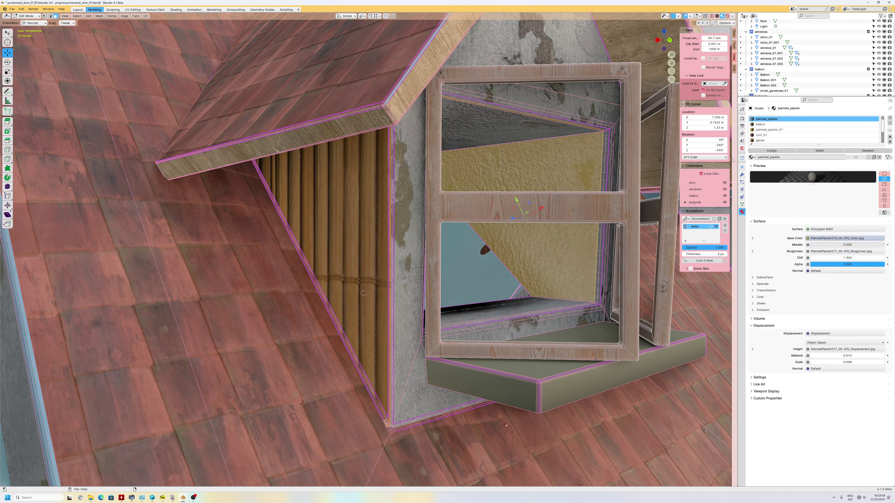
{"action": "left_click", "coordinate": [543, 106]}
{"action": "left_click", "coordinate": [351, 208]}
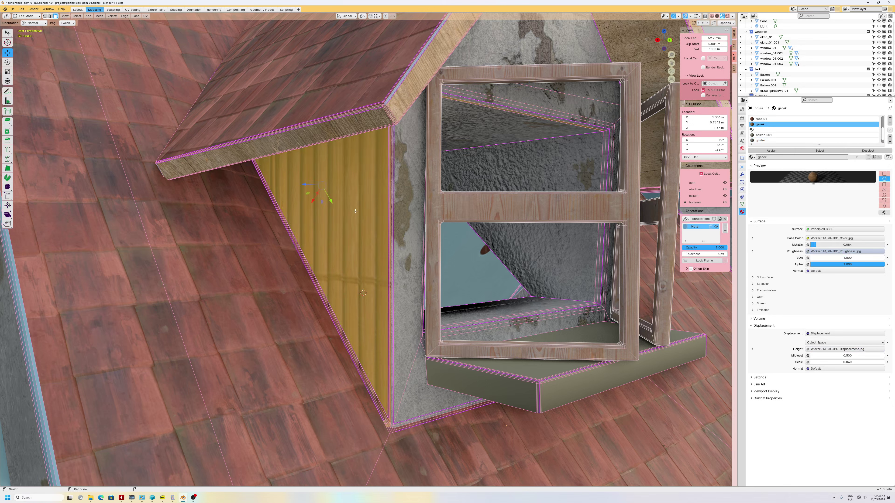
{"action": "key", "text": "c"}
{"action": "left_click", "coordinate": [389, 208]}
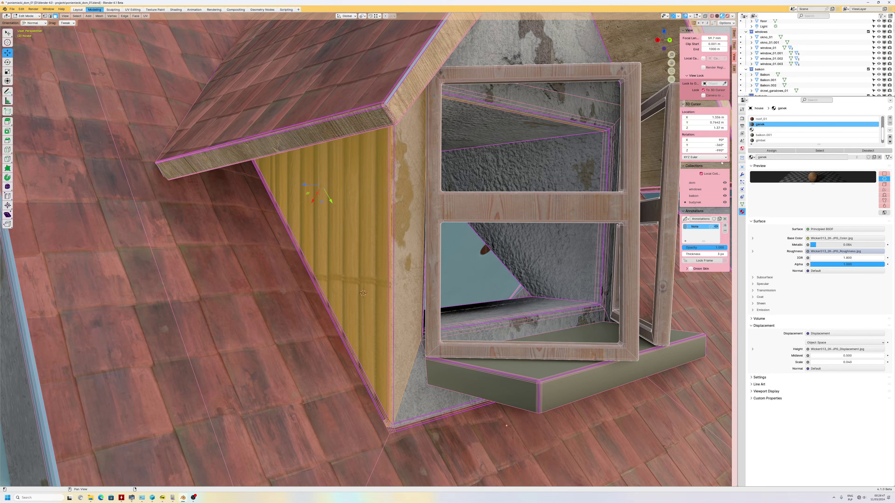
{"action": "left_click", "coordinate": [764, 141]}
{"action": "left_click", "coordinate": [771, 151]}
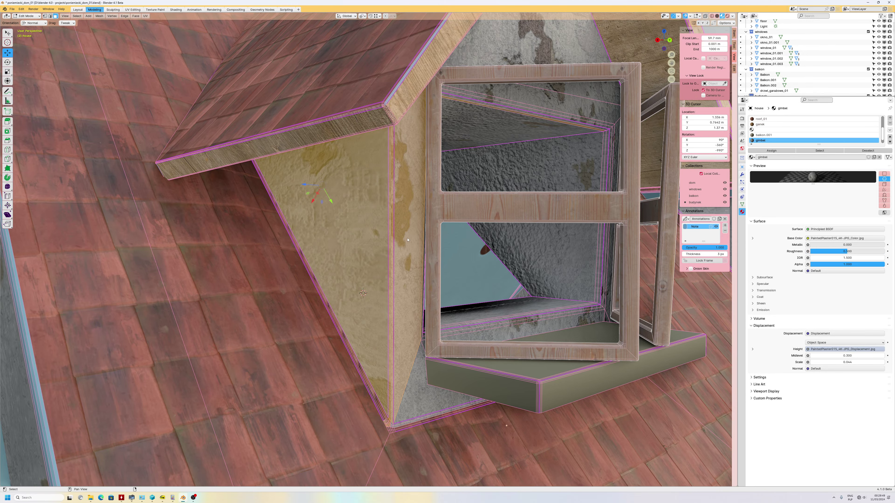
Select the other dormer's siding wall and narrow strip and give them the gimbel plaster material.
{"action": "scroll", "coordinate": [408, 240], "scroll_direction": "down", "scroll_amount": 5}
{"action": "middle_click_drag", "start_coordinate": [408, 240], "coordinate": [536, 293]}
{"action": "scroll", "coordinate": [537, 293], "scroll_direction": "up", "scroll_amount": 5}
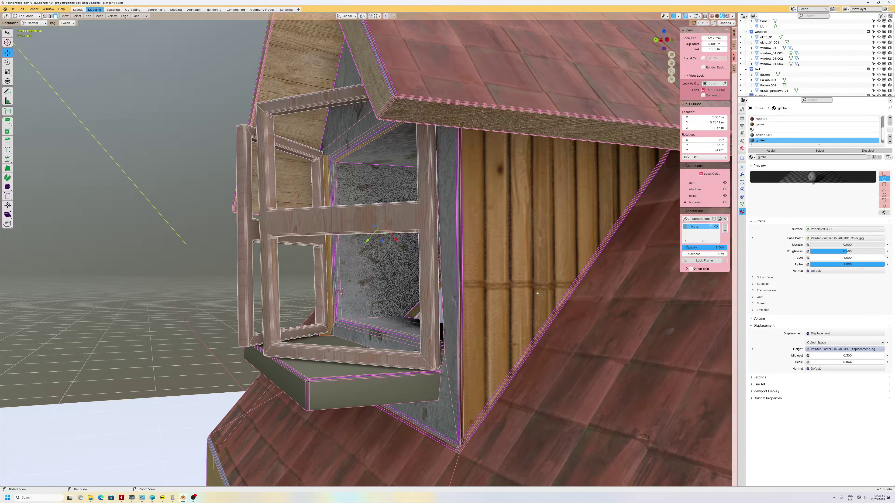
{"action": "left_click", "coordinate": [500, 278]}
{"action": "key", "text": "c"}
{"action": "left_click", "coordinate": [464, 270]}
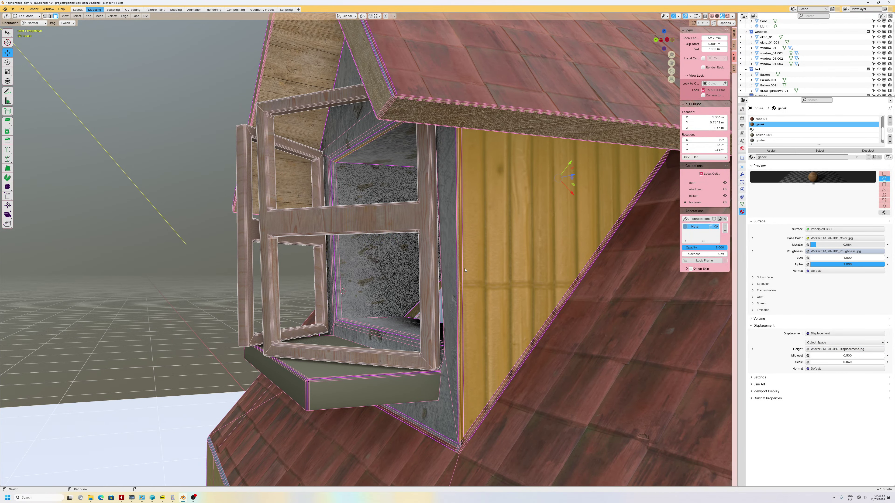
{"action": "left_click", "coordinate": [761, 140]}
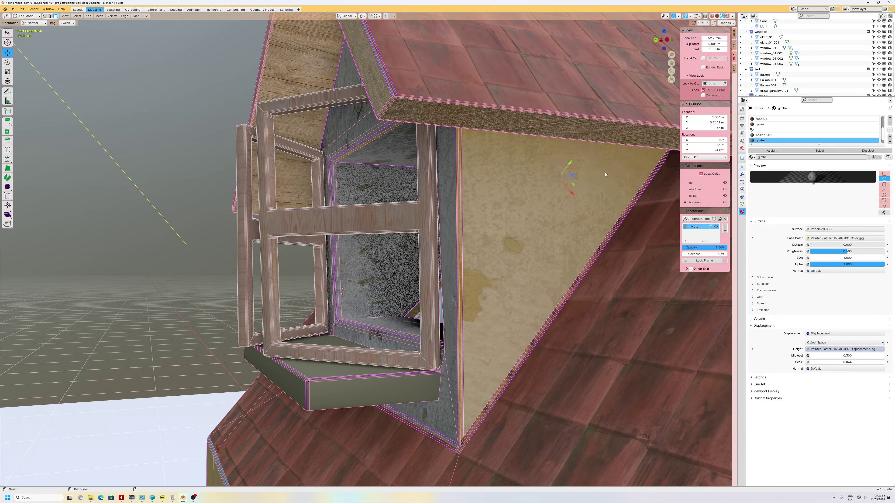
{"action": "mouse_move", "coordinate": [599, 169]}
{"action": "middle_mouse_down"}
{"action": "mouse_move", "coordinate": [559, 172]}
{"action": "mouse_move", "coordinate": [542, 215]}
{"action": "mouse_move", "coordinate": [467, 166]}
{"action": "mouse_move", "coordinate": [399, 203]}
{"action": "middle_mouse_up"}
{"action": "scroll", "coordinate": [558, 172], "scroll_direction": "down", "scroll_amount": 8}
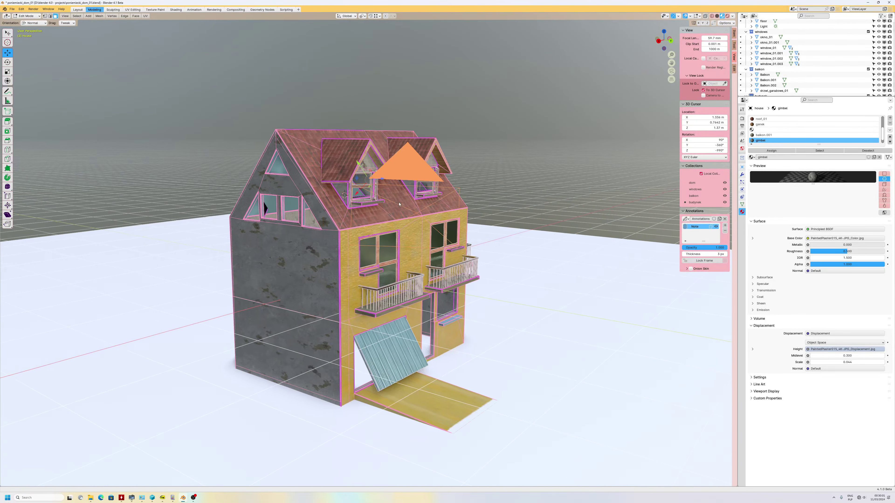
Return to Object Mode and look over the house's front-right side.
{"action": "left_click", "coordinate": [26, 16]}
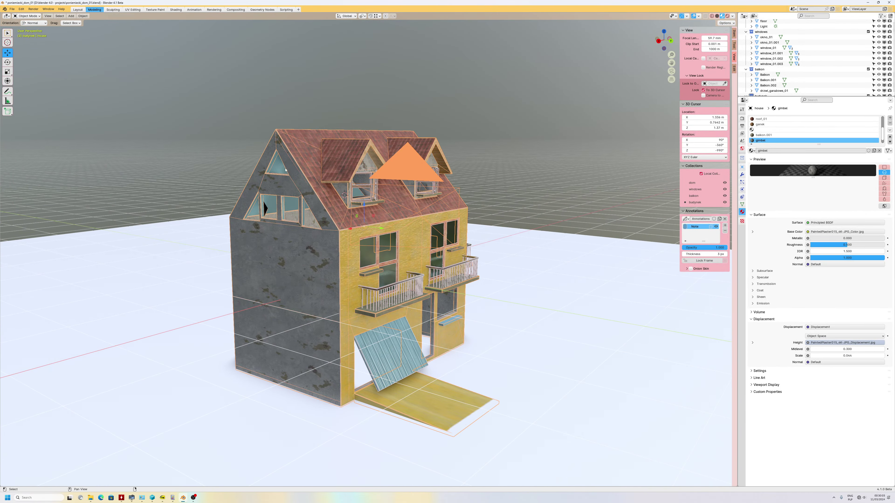
{"action": "middle_click_drag", "start_coordinate": [336, 217], "coordinate": [291, 215]}
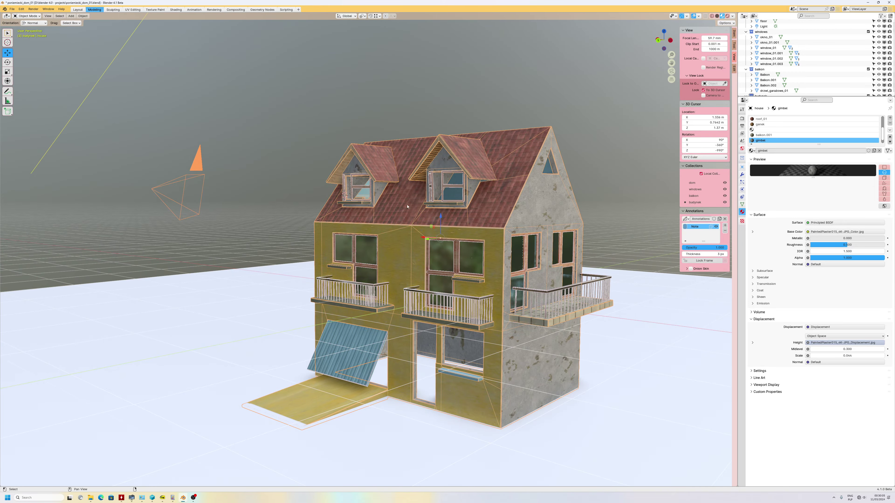
{"action": "scroll", "coordinate": [407, 207], "scroll_direction": "up", "scroll_amount": 3}
{"action": "mouse_move", "coordinate": [407, 206]}
{"action": "middle_mouse_down"}
{"action": "mouse_move", "coordinate": [397, 220]}
{"action": "mouse_move", "coordinate": [331, 198]}
{"action": "middle_mouse_up"}
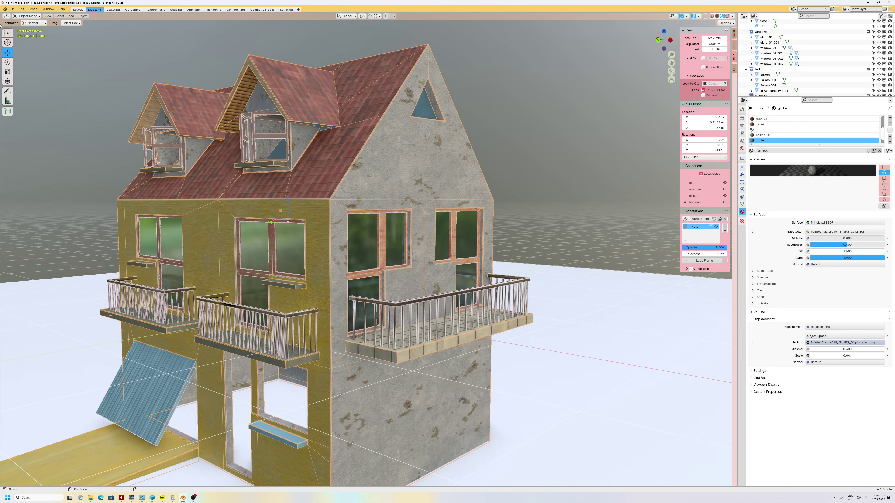
Save the house .blend file.
{"action": "left_click", "coordinate": [14, 9]}
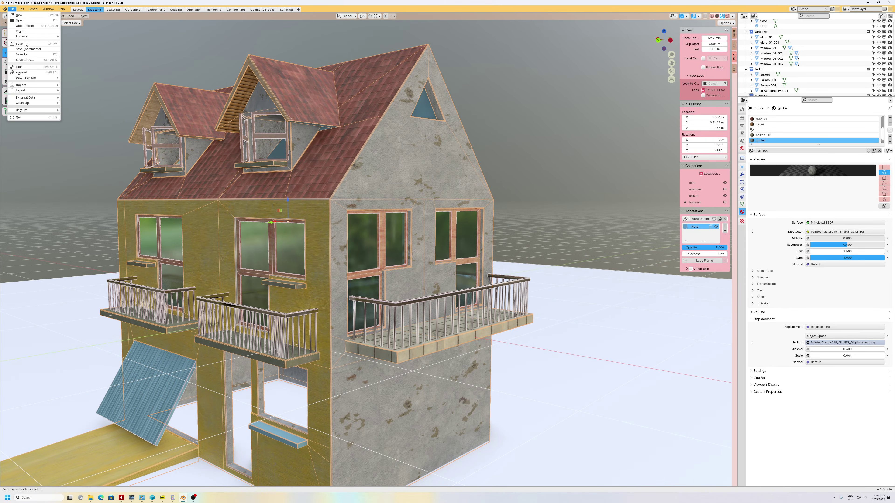
{"action": "left_click", "coordinate": [26, 44]}
{"action": "scroll", "coordinate": [202, 245], "scroll_direction": "up", "scroll_amount": 3}
Zoom and pan to centre the dormer window, then move over to the wall with windows and balconies.
{"action": "scroll", "coordinate": [202, 244], "scroll_direction": "up", "scroll_amount": 3}
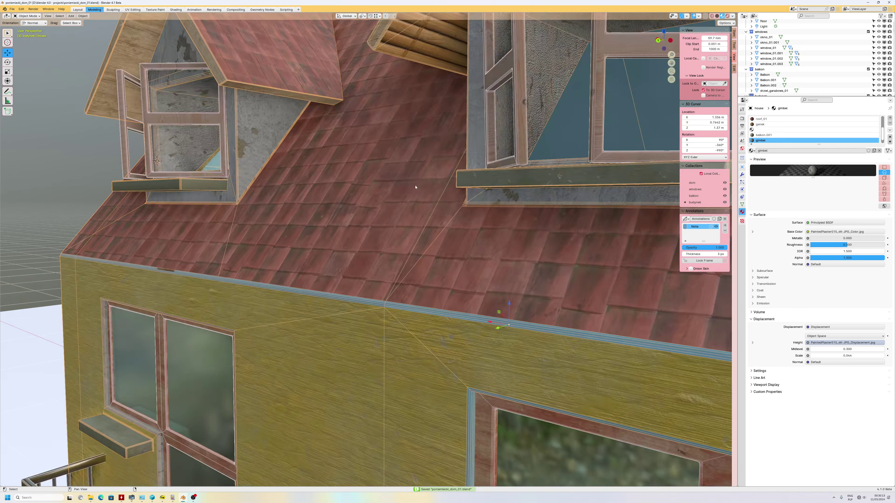
{"action": "scroll", "coordinate": [201, 244], "scroll_direction": "up", "scroll_amount": 3}
{"action": "scroll", "coordinate": [201, 245], "scroll_direction": "down", "scroll_amount": 3}
{"action": "scroll", "coordinate": [247, 247], "scroll_direction": "up", "scroll_amount": 2}
{"action": "middle_click_drag", "start_coordinate": [247, 247], "coordinate": [338, 247], "text": "shift"}
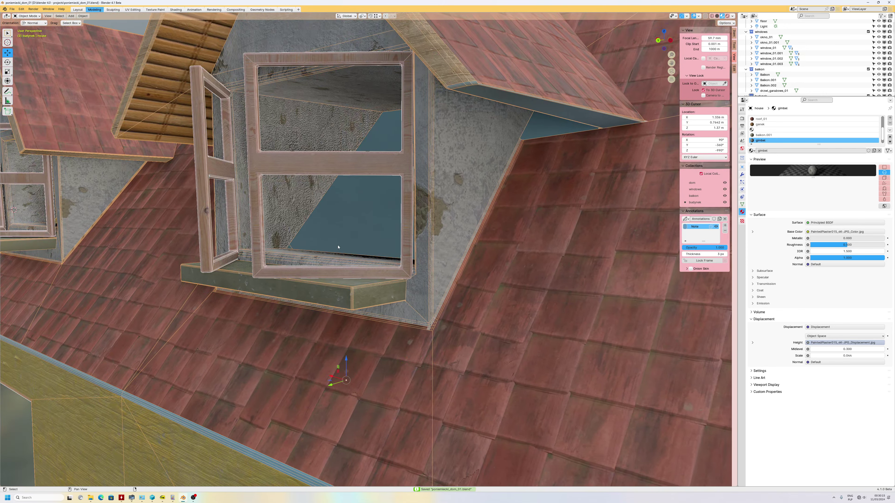
{"action": "mouse_move", "coordinate": [428, 328]}
{"action": "middle_mouse_down", "text": "shift"}
{"action": "mouse_move", "coordinate": [456, 336]}
{"action": "mouse_move", "coordinate": [409, 310]}
{"action": "mouse_move", "coordinate": [340, 310]}
{"action": "middle_mouse_up", "text": "shift"}
Inspect the yellow wall texture up close, then orbit out to a wider view of the house.
{"action": "scroll", "coordinate": [340, 310], "scroll_direction": "down", "scroll_amount": 5}
{"action": "scroll", "coordinate": [454, 234], "scroll_direction": "up", "scroll_amount": 2}
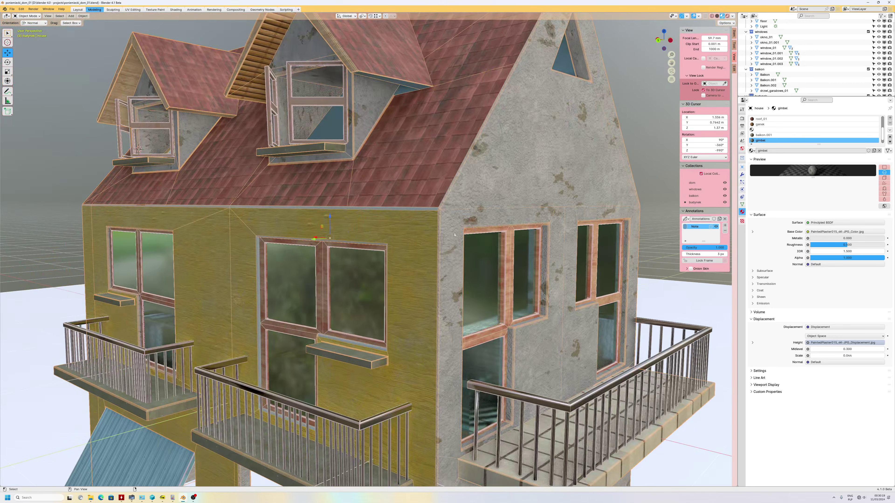
{"action": "scroll", "coordinate": [417, 268], "scroll_direction": "down", "scroll_amount": 3}
{"action": "scroll", "coordinate": [418, 268], "scroll_direction": "up", "scroll_amount": 4}
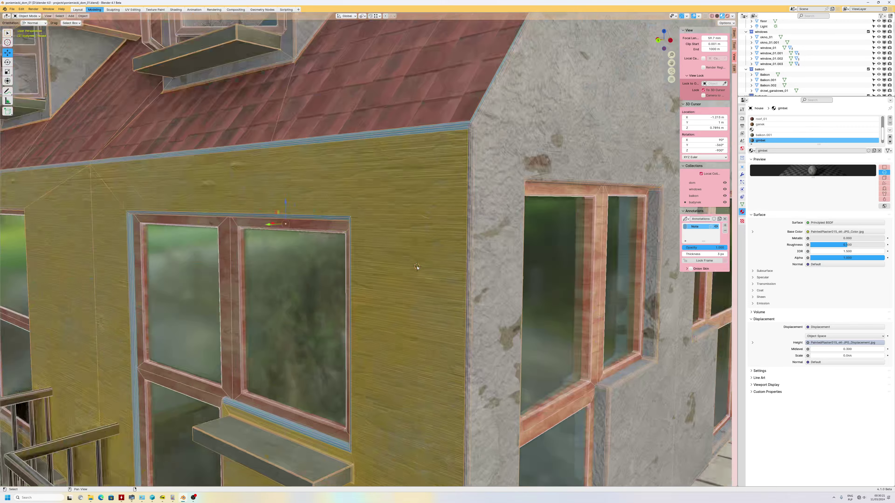
{"action": "scroll", "coordinate": [418, 268], "scroll_direction": "up", "scroll_amount": 3}
{"action": "right_click", "coordinate": [417, 268], "text": "shift"}
{"action": "middle_click_drag", "start_coordinate": [417, 268], "coordinate": [451, 292]}
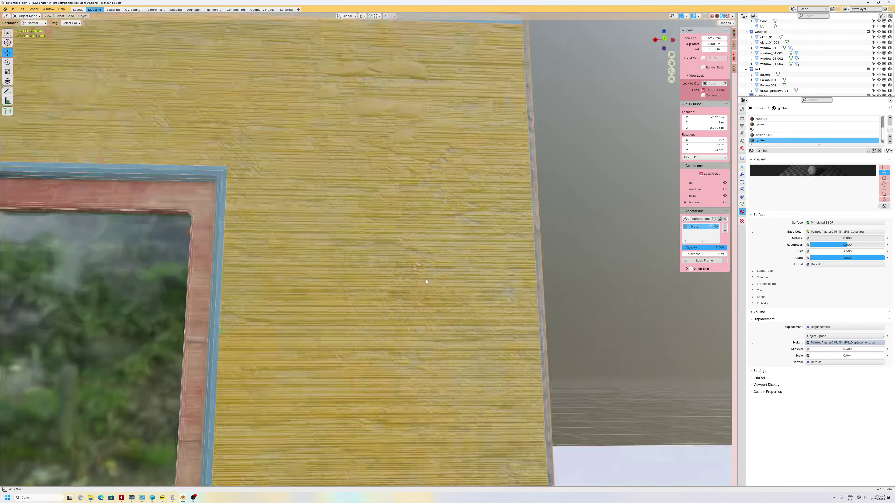
{"action": "scroll", "coordinate": [451, 292], "scroll_direction": "down", "scroll_amount": 5}
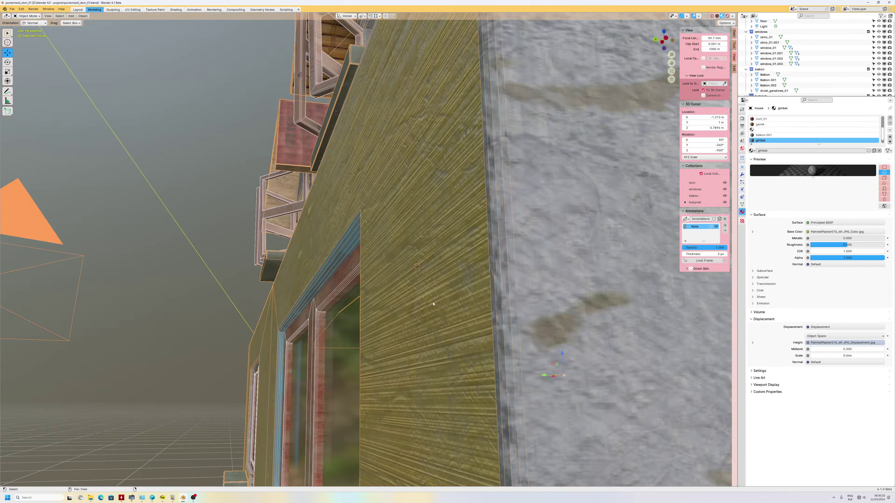
{"action": "mouse_move", "coordinate": [451, 292]}
{"action": "middle_mouse_down"}
{"action": "mouse_move", "coordinate": [505, 241]}
{"action": "mouse_move", "coordinate": [443, 256]}
{"action": "mouse_move", "coordinate": [371, 251]}
{"action": "mouse_move", "coordinate": [438, 280]}
{"action": "mouse_move", "coordinate": [433, 344]}
{"action": "mouse_move", "coordinate": [453, 375]}
{"action": "mouse_move", "coordinate": [434, 350]}
{"action": "mouse_move", "coordinate": [446, 282]}
{"action": "middle_mouse_up"}
Set the 3D cursor on the roof and show the Cycles render settings.
{"action": "right_click", "coordinate": [443, 257], "text": "shift"}
{"action": "scroll", "coordinate": [433, 351], "scroll_direction": "down", "scroll_amount": 3}
{"action": "scroll", "coordinate": [432, 351], "scroll_direction": "down", "scroll_amount": 4}
{"action": "scroll", "coordinate": [431, 352], "scroll_direction": "down", "scroll_amount": 3}
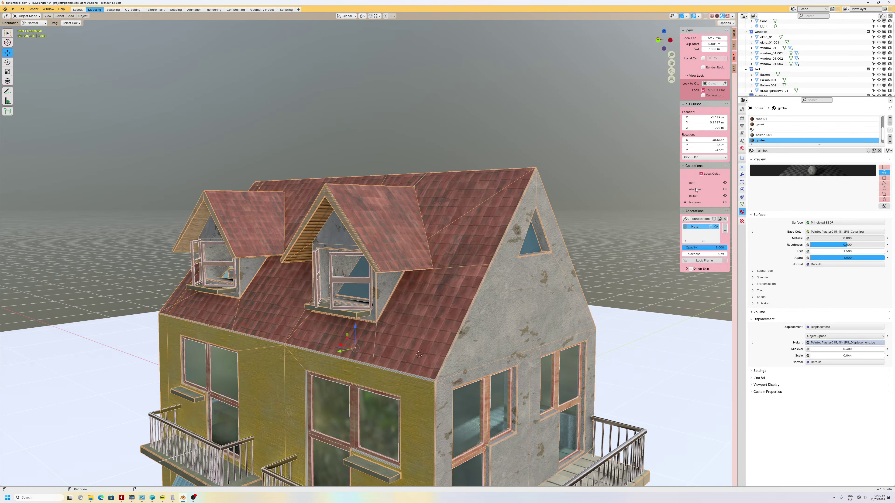
{"action": "left_click", "coordinate": [742, 119]}
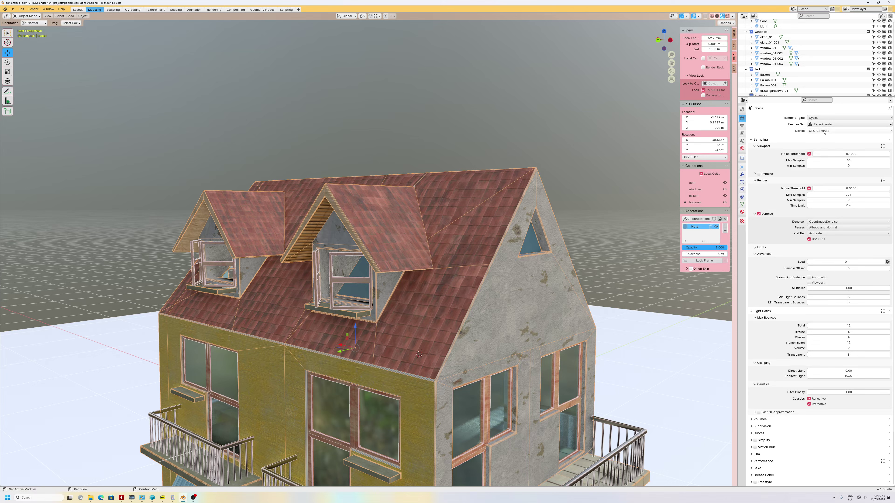
{"action": "left_click", "coordinate": [817, 119]}
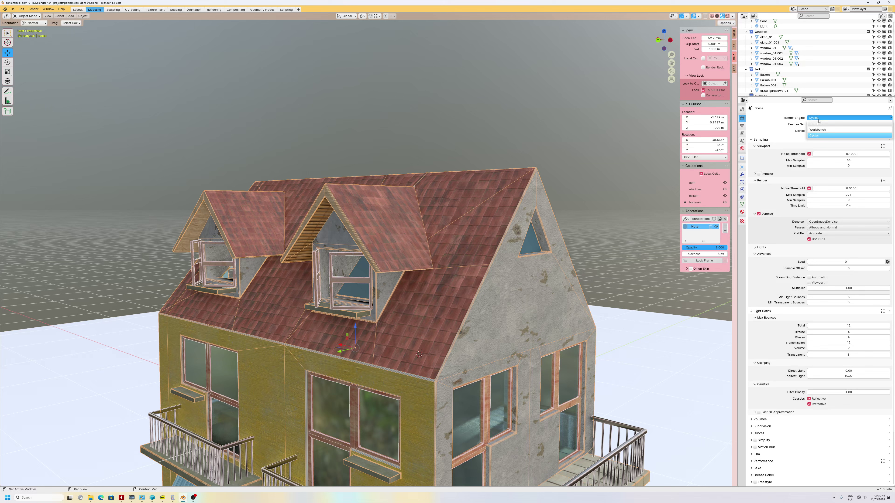
{"action": "middle_click_drag", "start_coordinate": [433, 228], "coordinate": [474, 207]}
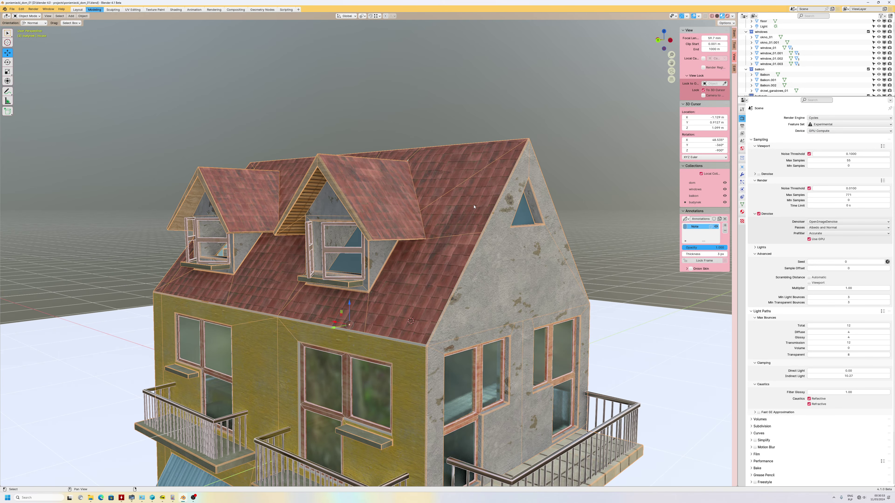
Zoom in on the roof tiles, back out to the whole house, and bring OBS Studio to the front.
{"action": "scroll", "coordinate": [460, 292], "scroll_direction": "up", "scroll_amount": 4}
{"action": "scroll", "coordinate": [422, 296], "scroll_direction": "down", "scroll_amount": 1}
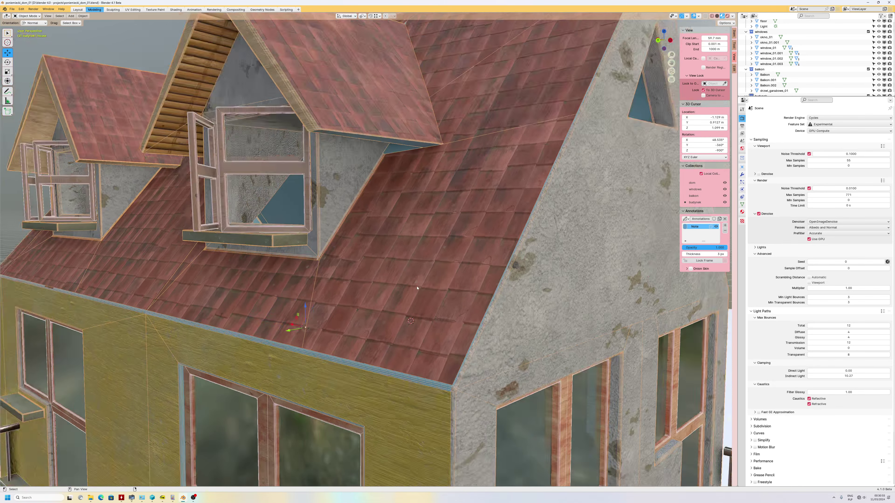
{"action": "scroll", "coordinate": [412, 297], "scroll_direction": "down", "scroll_amount": 1}
{"action": "scroll", "coordinate": [419, 389], "scroll_direction": "up", "scroll_amount": 2}
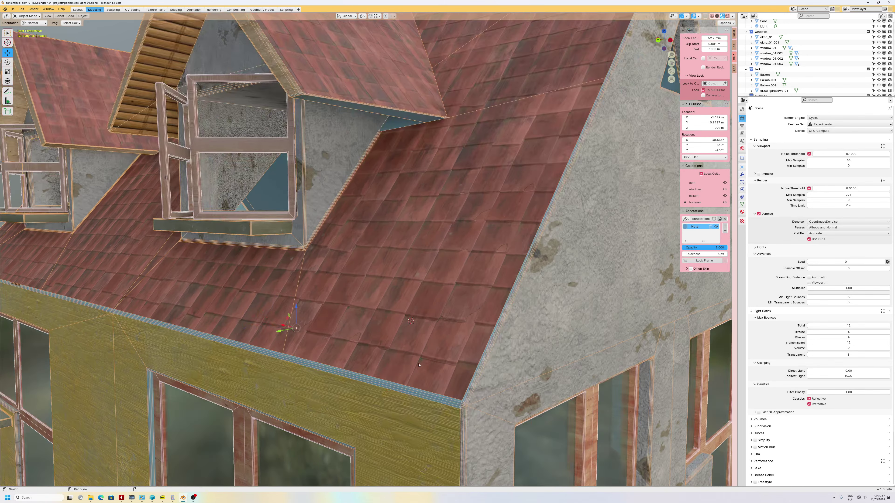
{"action": "scroll", "coordinate": [415, 382], "scroll_direction": "up", "scroll_amount": 1}
{"action": "scroll", "coordinate": [413, 375], "scroll_direction": "down", "scroll_amount": 1}
{"action": "scroll", "coordinate": [406, 362], "scroll_direction": "down", "scroll_amount": 3}
{"action": "scroll", "coordinate": [406, 362], "scroll_direction": "down", "scroll_amount": 3}
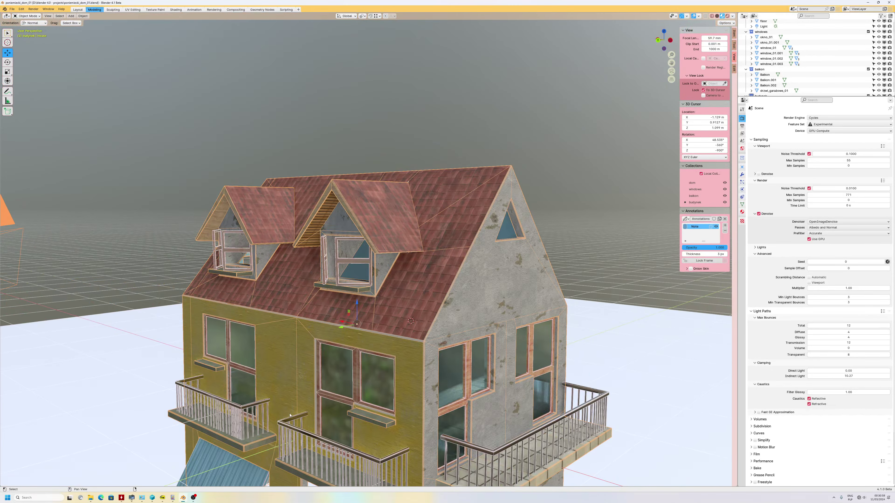
{"action": "left_click", "coordinate": [194, 499]}
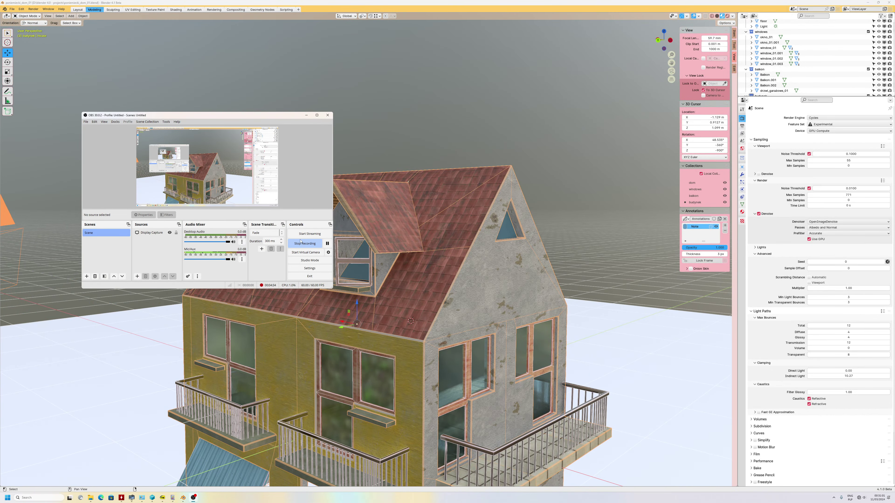